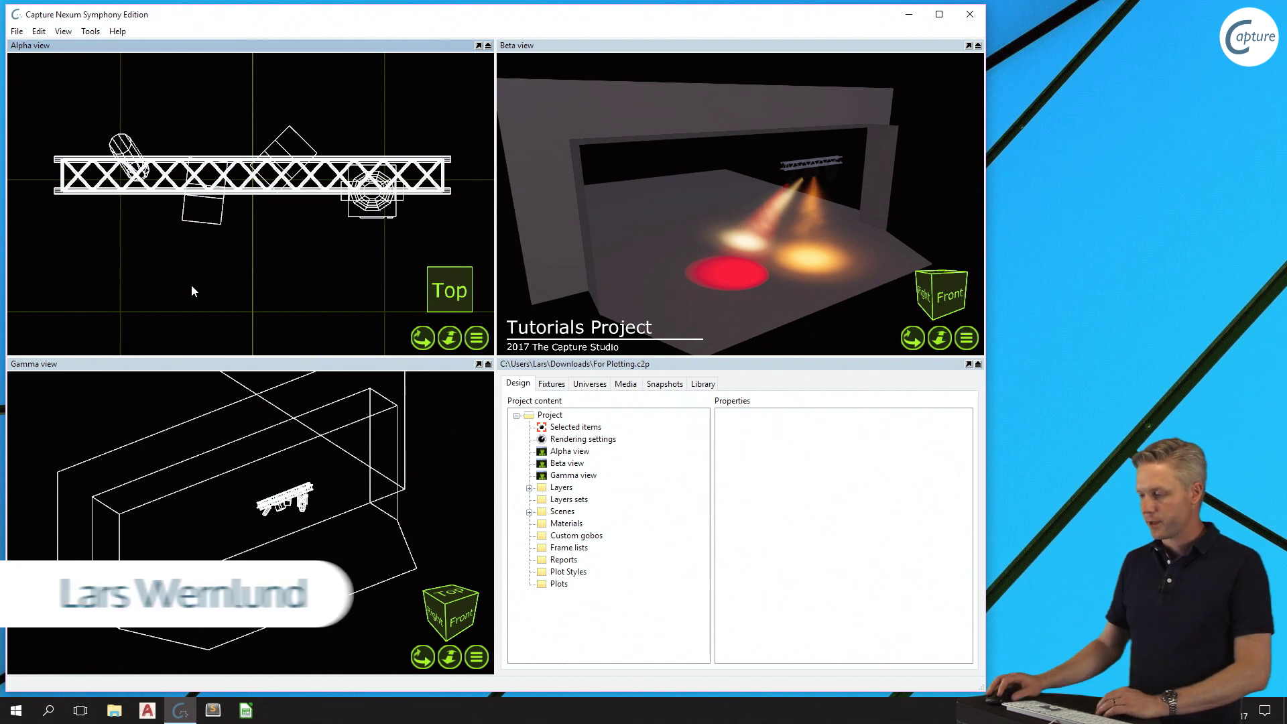
Show the Project fixtures table listing the four fixtures with channels, circuits and patches
click(553, 385)
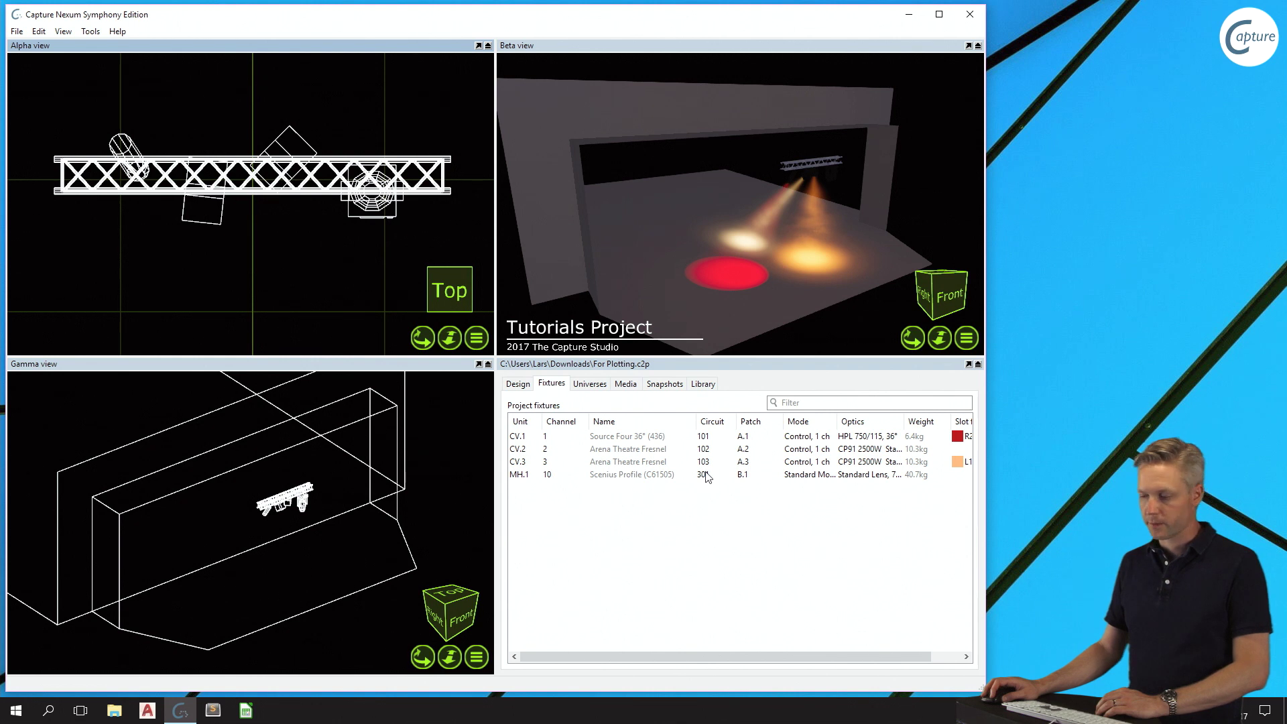
Switch the Alpha top view to Plot style so fixtures show circuit, patch and channel tags
click(481, 342)
click(522, 358)
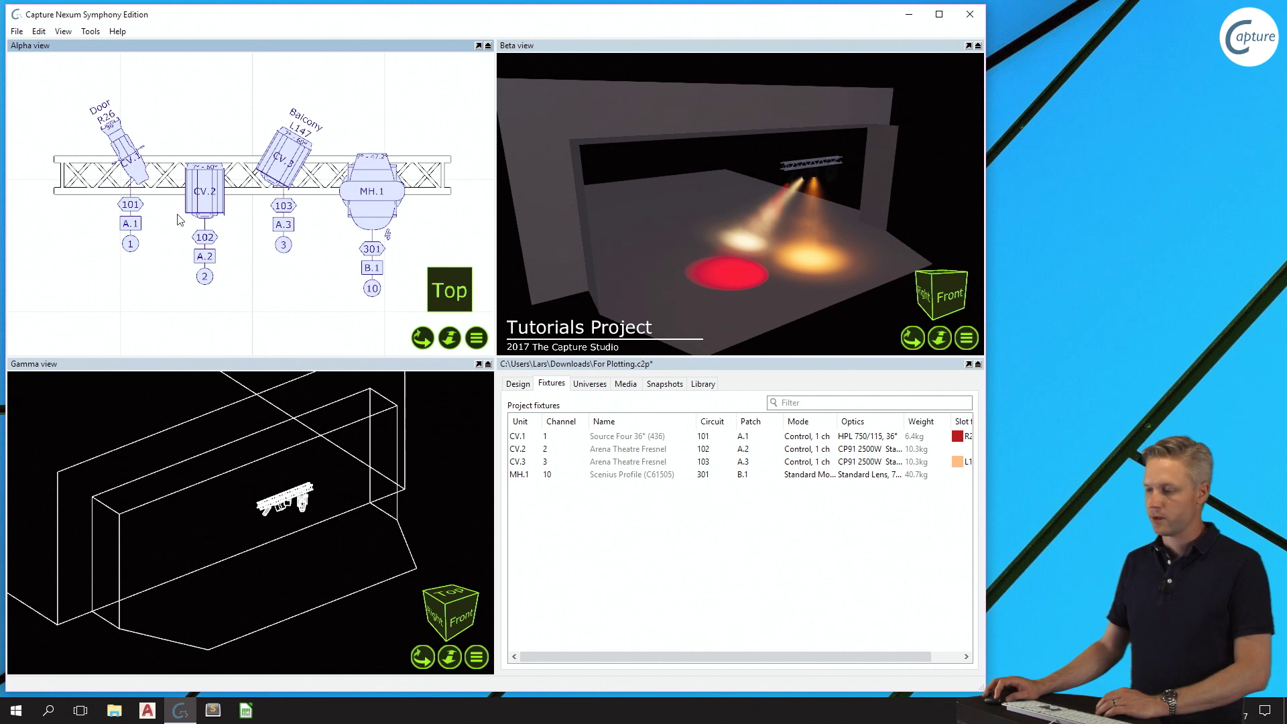
Slide fixture CV.1 further left along the truss, then deselect it
click(132, 168)
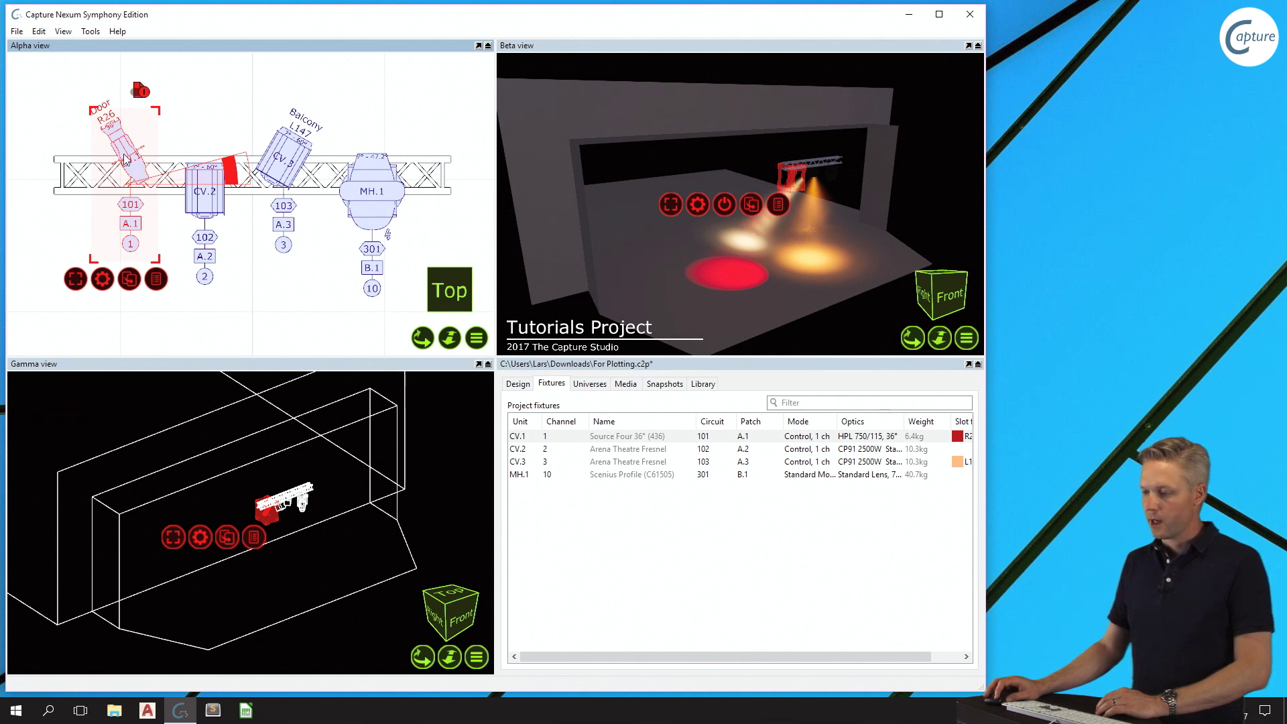
drag(124, 159, 122, 213)
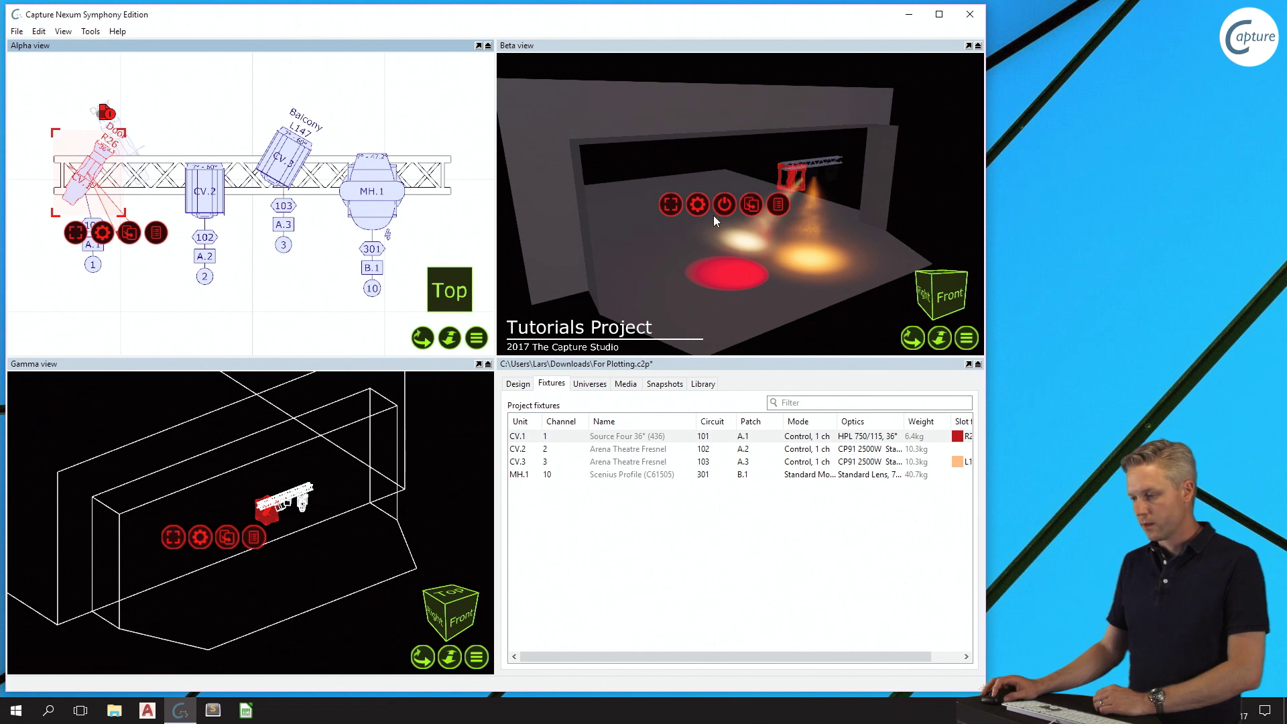
click(201, 79)
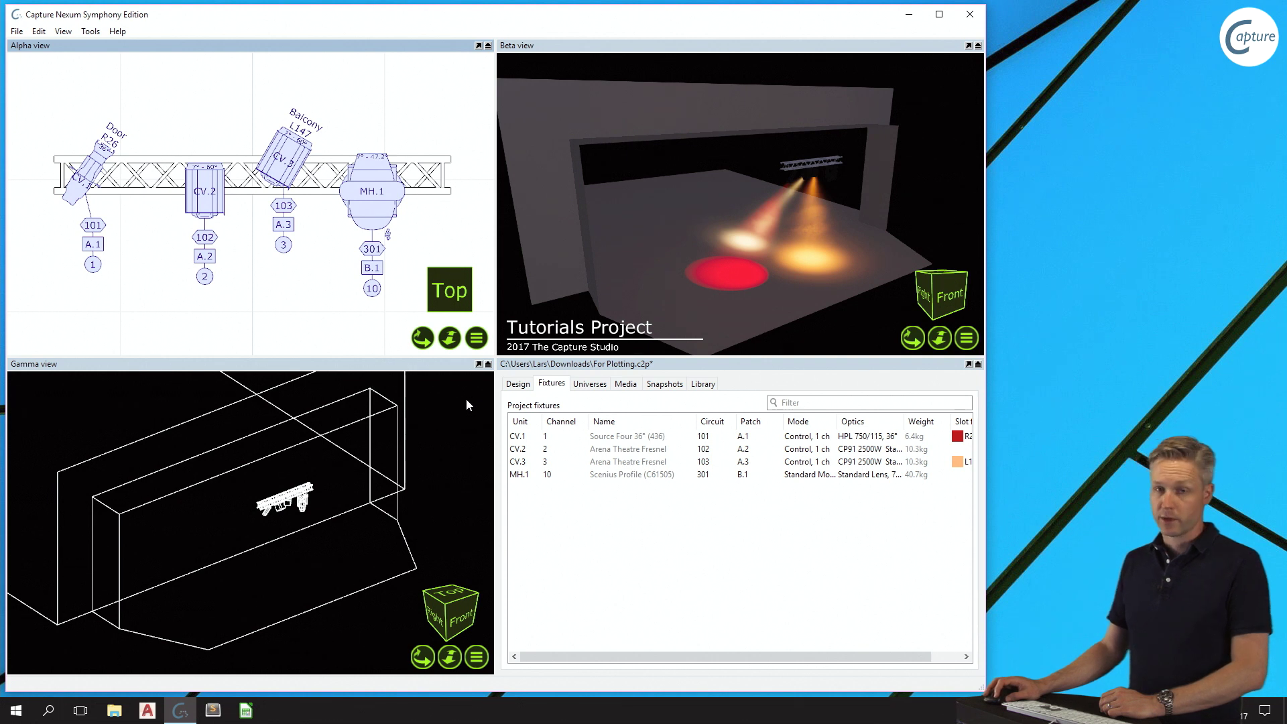
Add a plot under Plots, keep the default name 'New plot', and open it in its own window
click(525, 385)
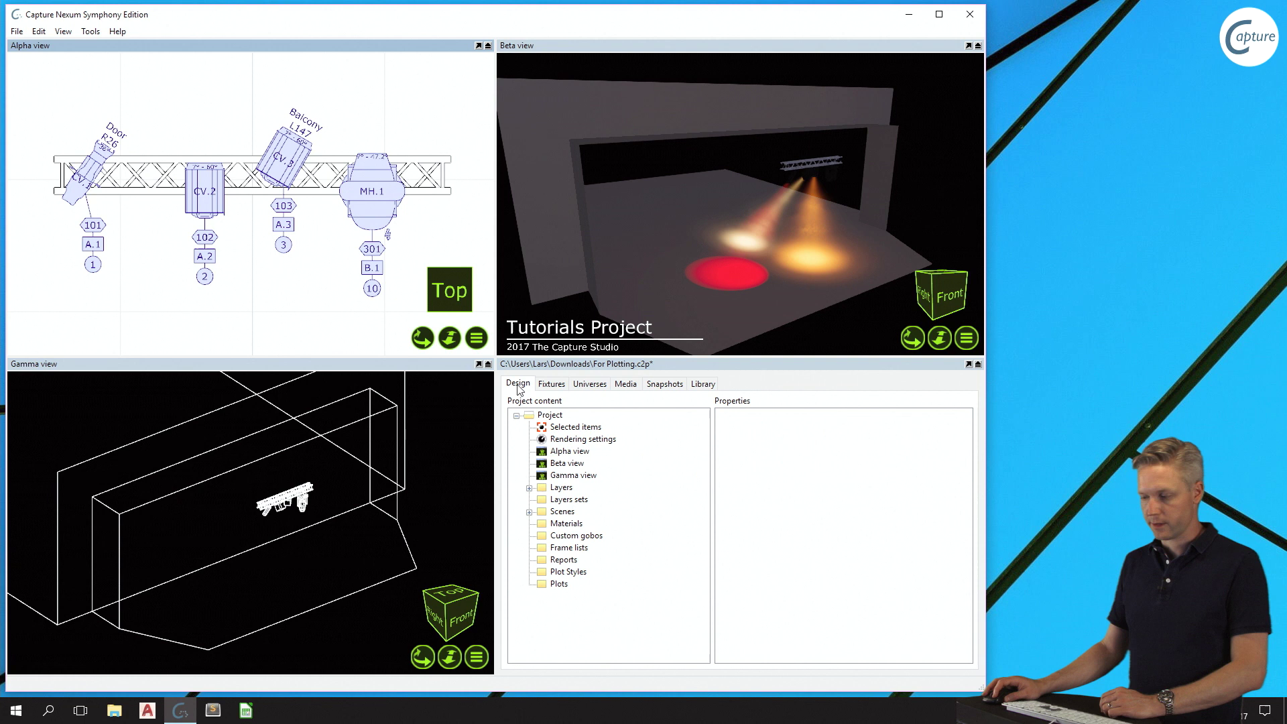
right_click(560, 584)
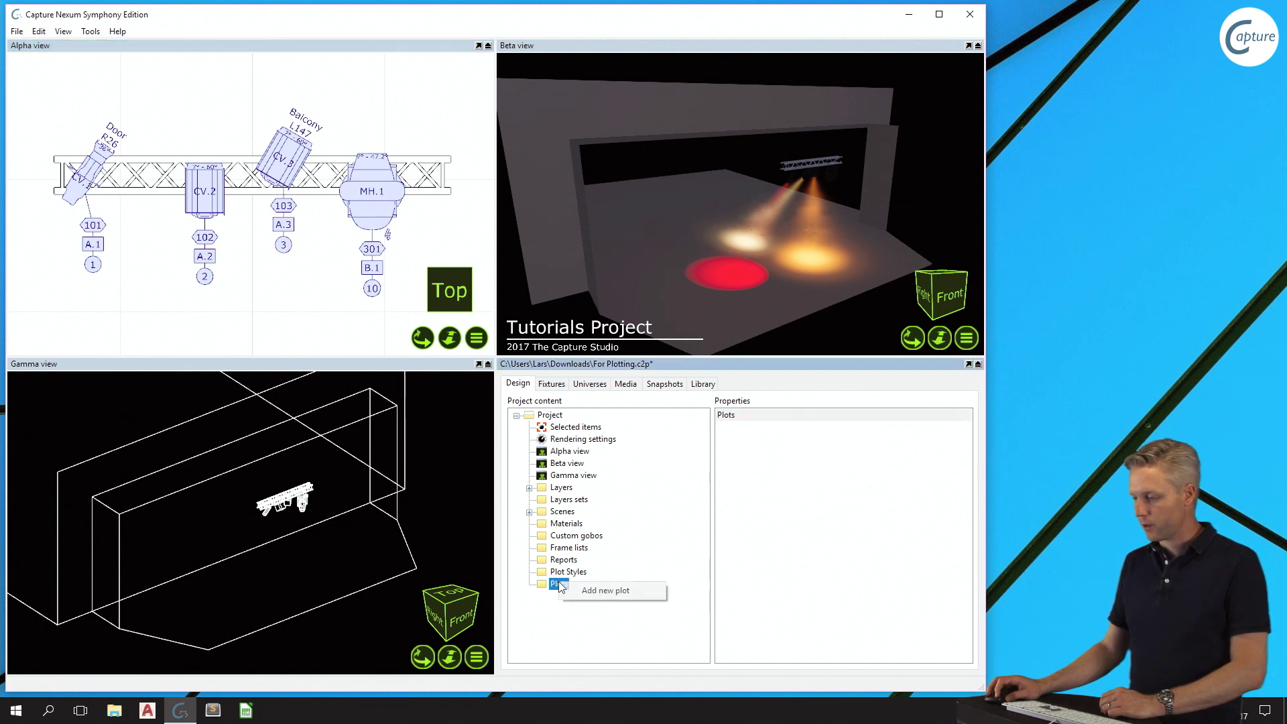
click(645, 593)
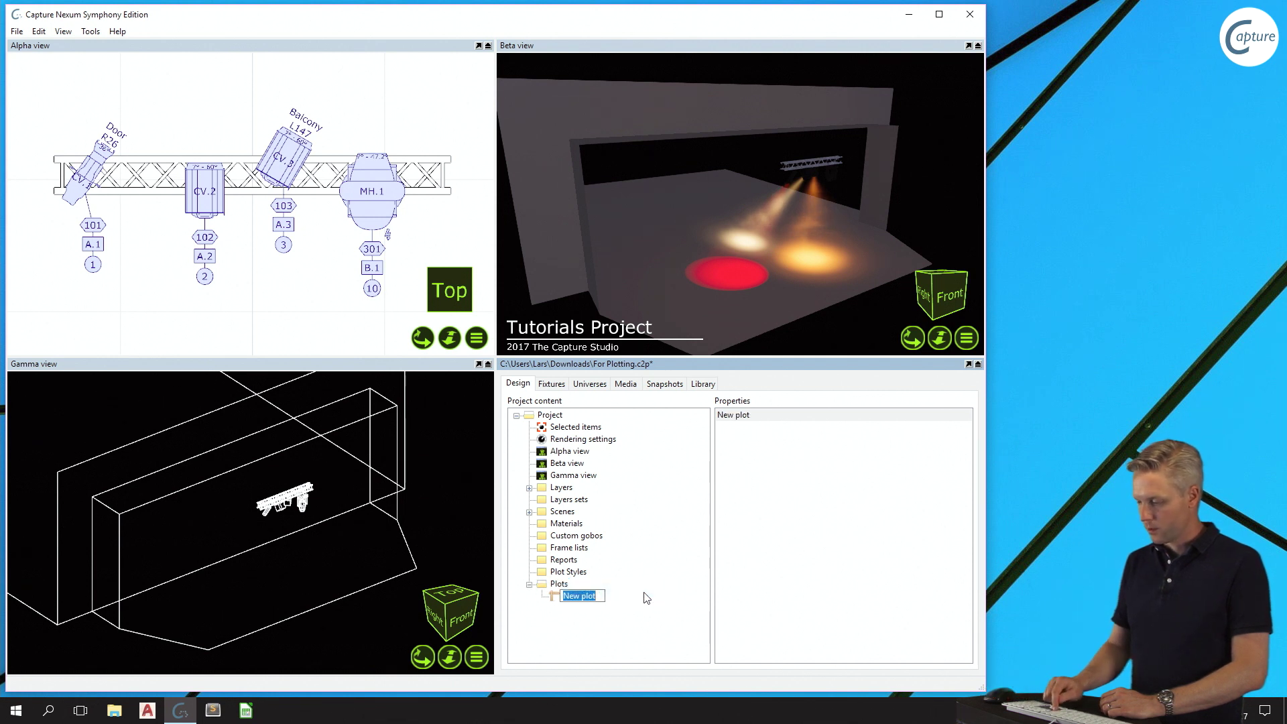
key(Return)
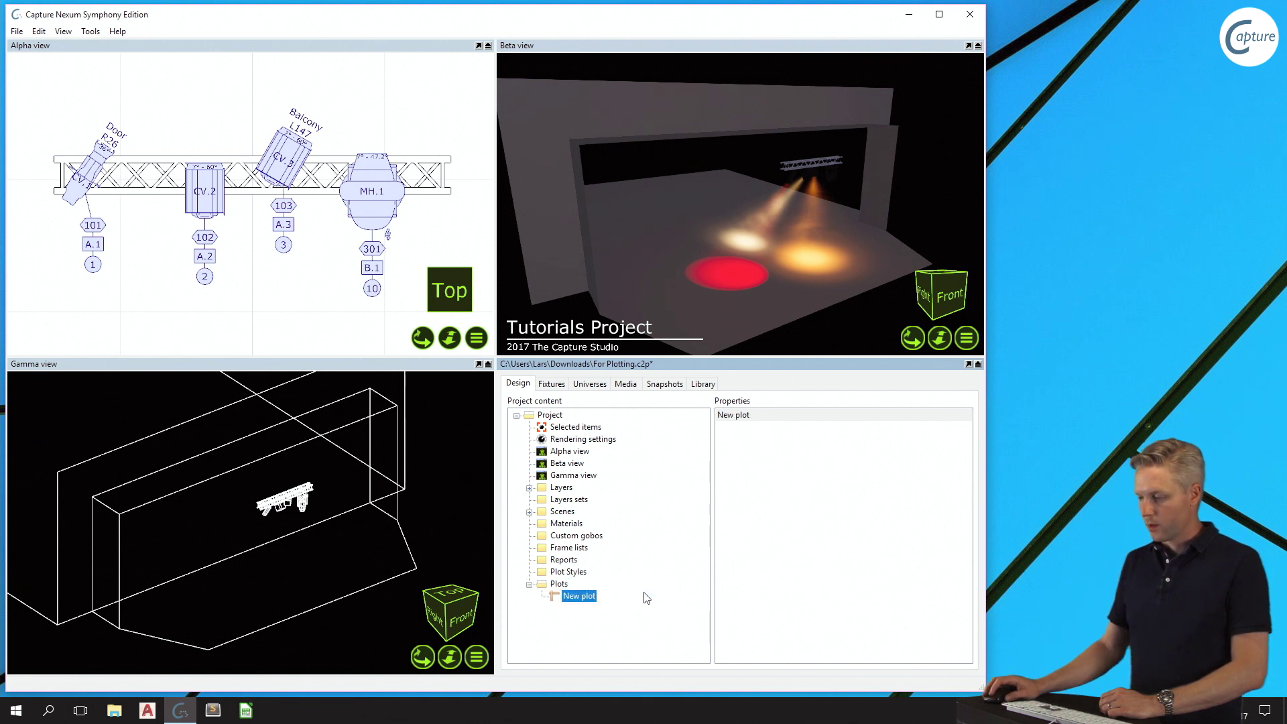
double_click(581, 596)
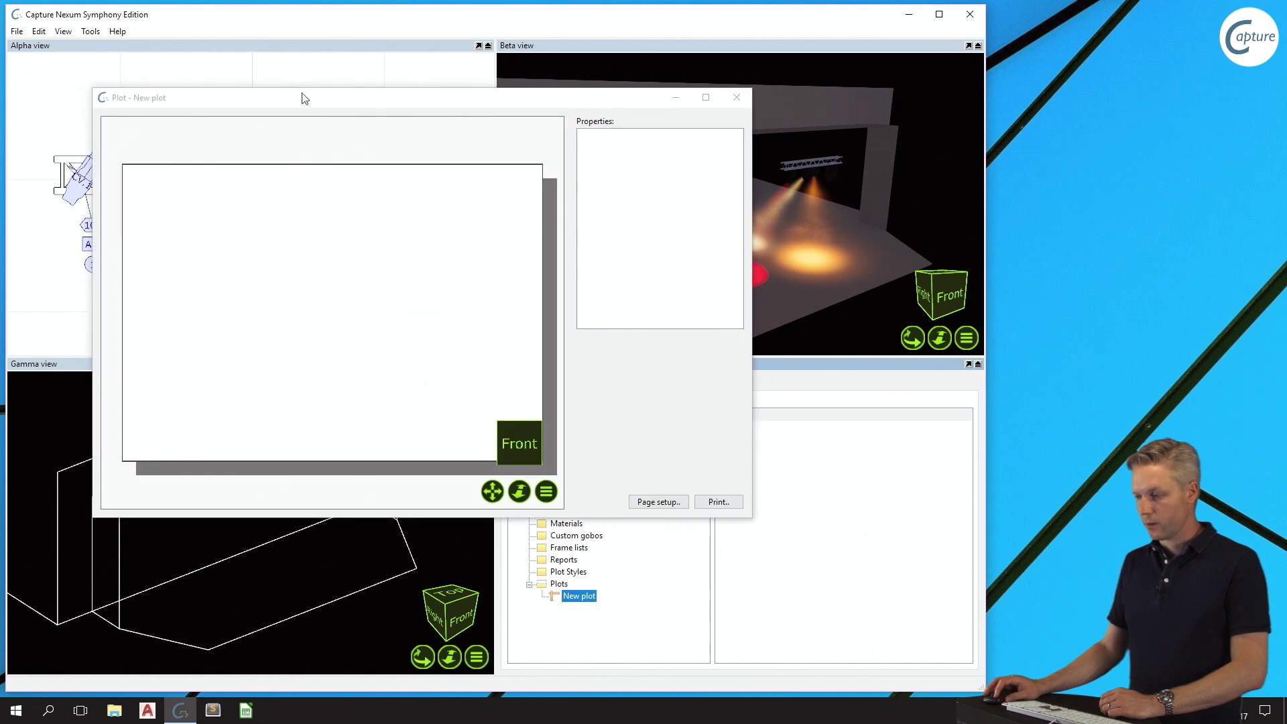
Enlarge the New plot window and set its A4 page to Landscape orientation
drag(305, 99, 253, 53)
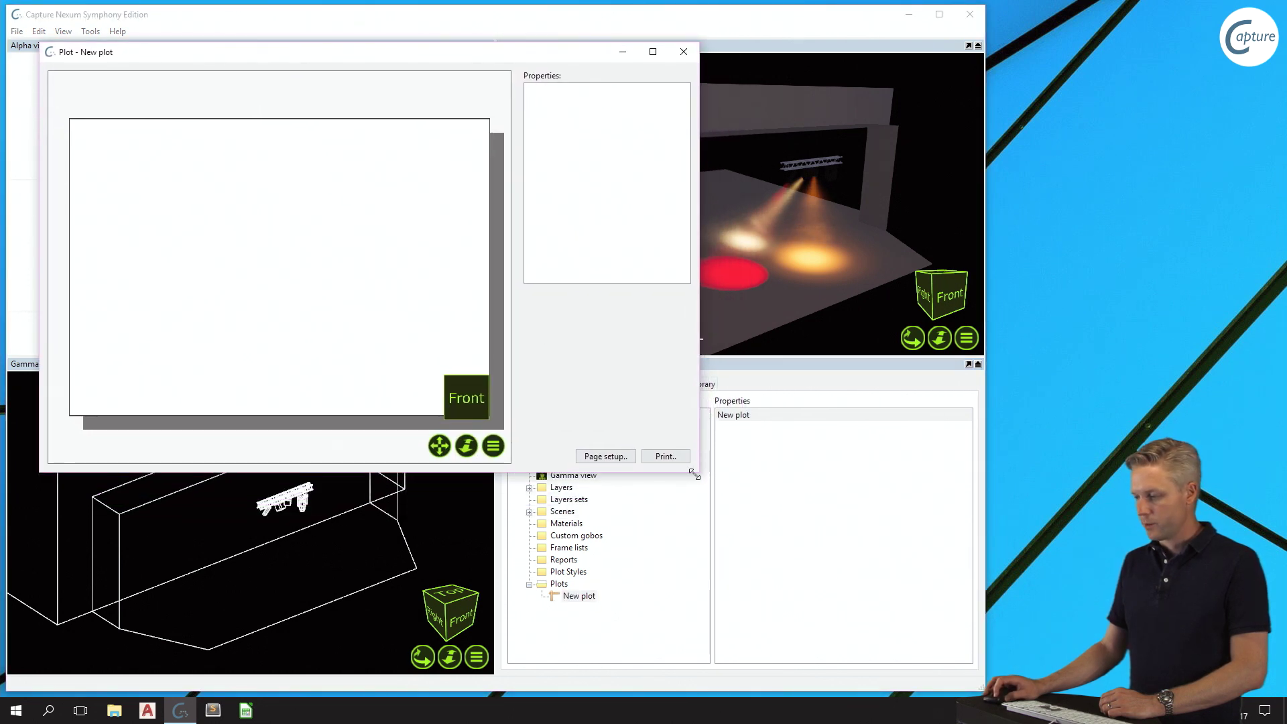
drag(694, 474, 963, 676)
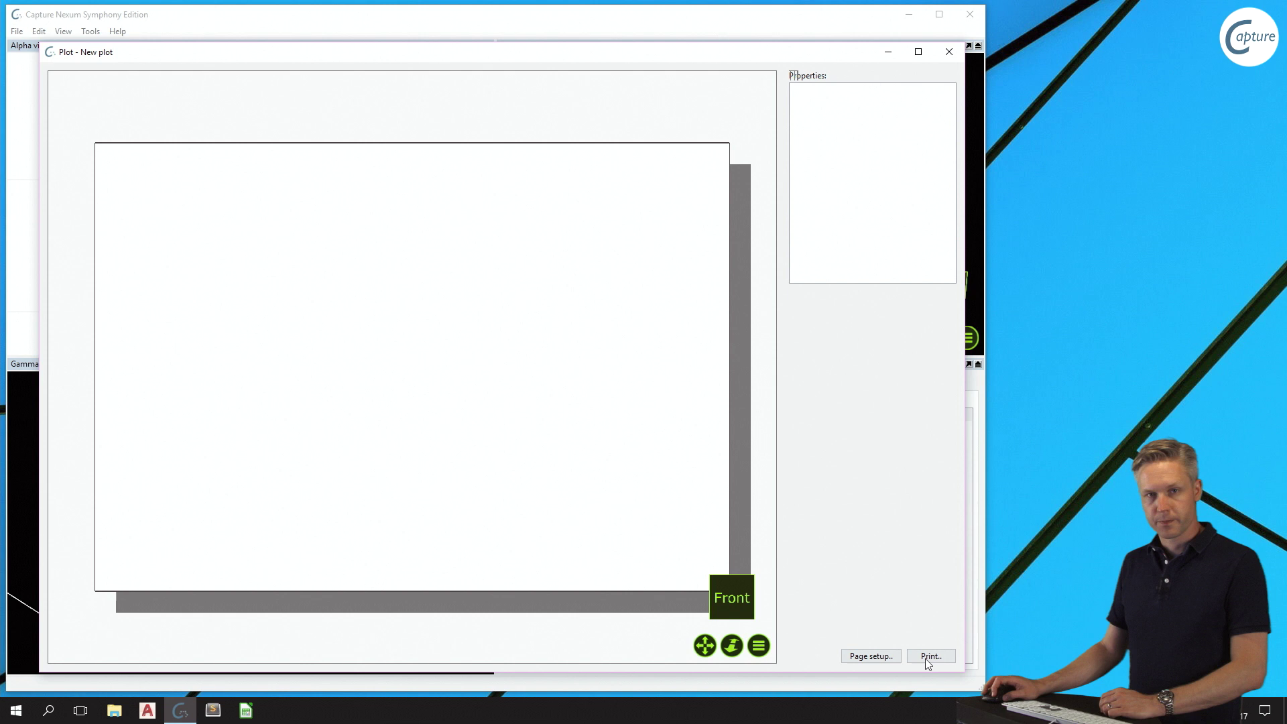
click(871, 657)
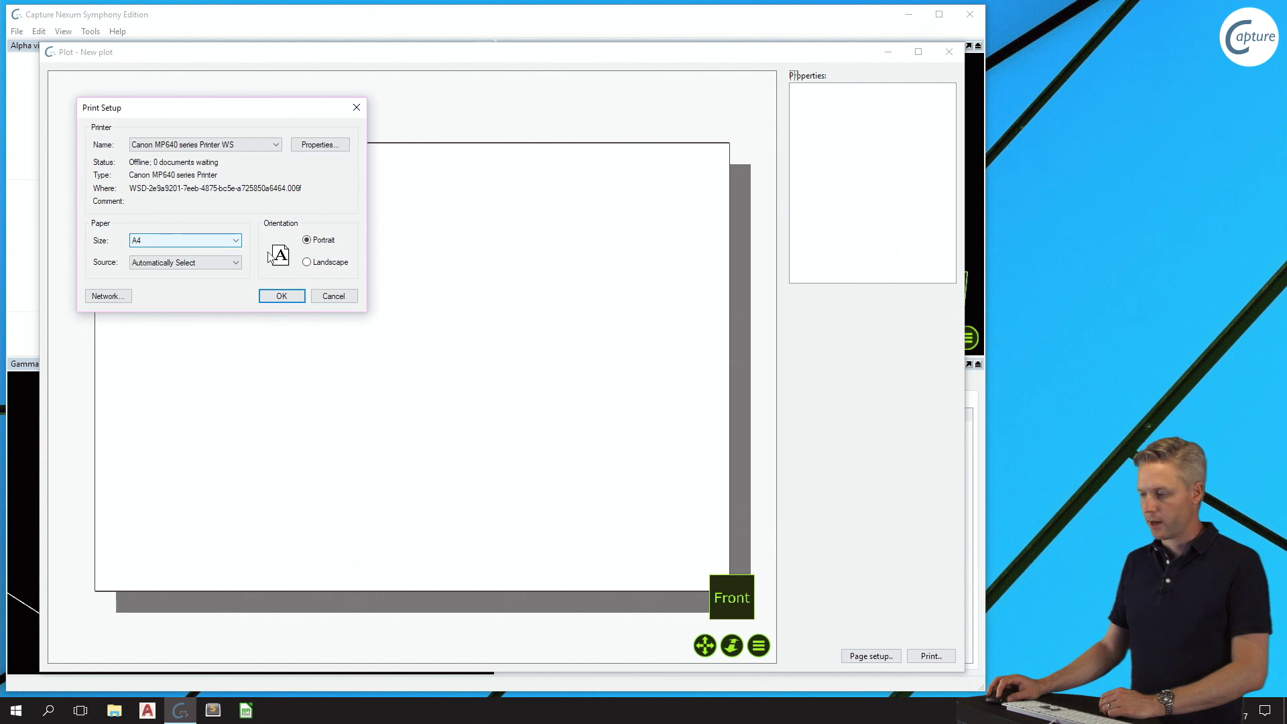
click(320, 265)
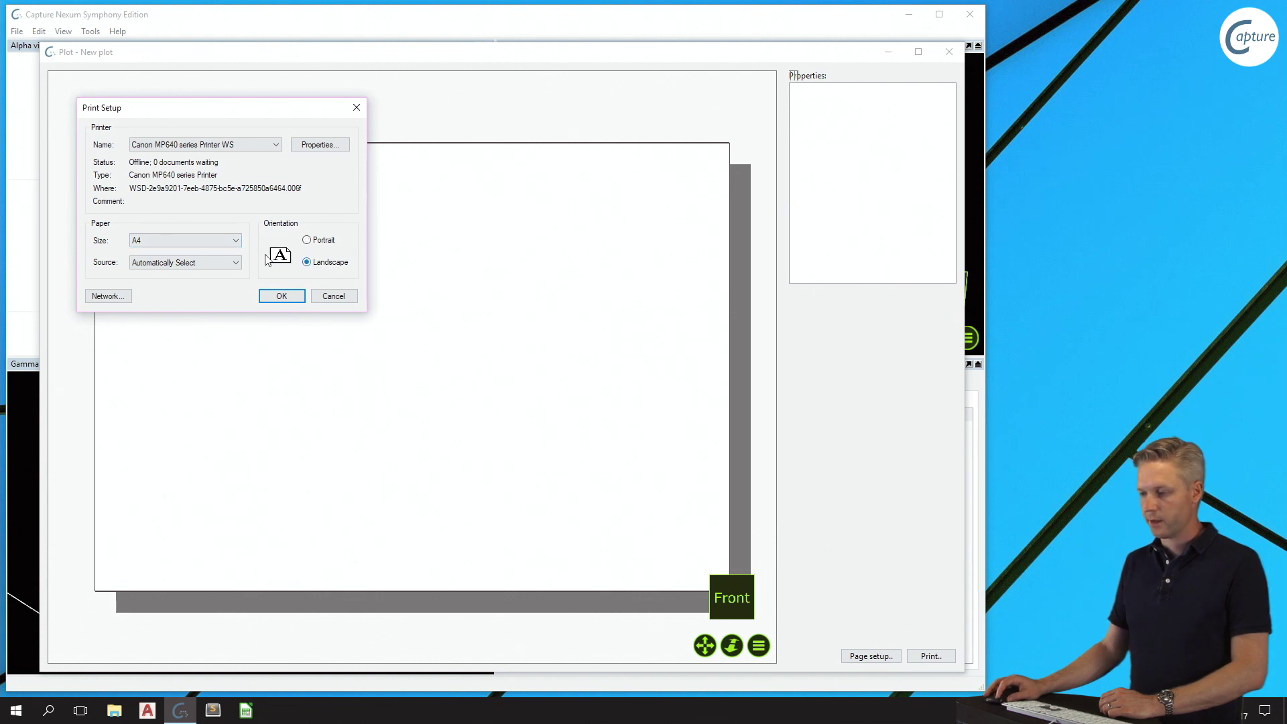
click(282, 297)
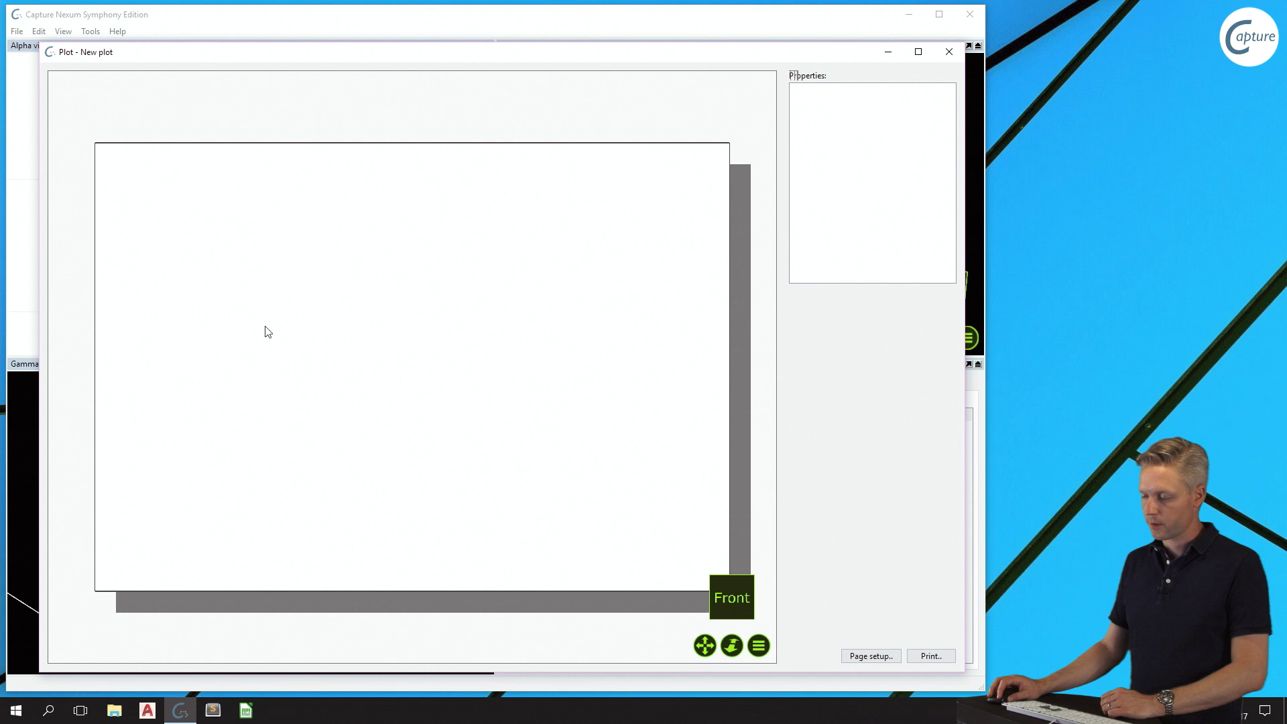
Insert a stage view on the plot page, then position and enlarge its frame
right_click(158, 200)
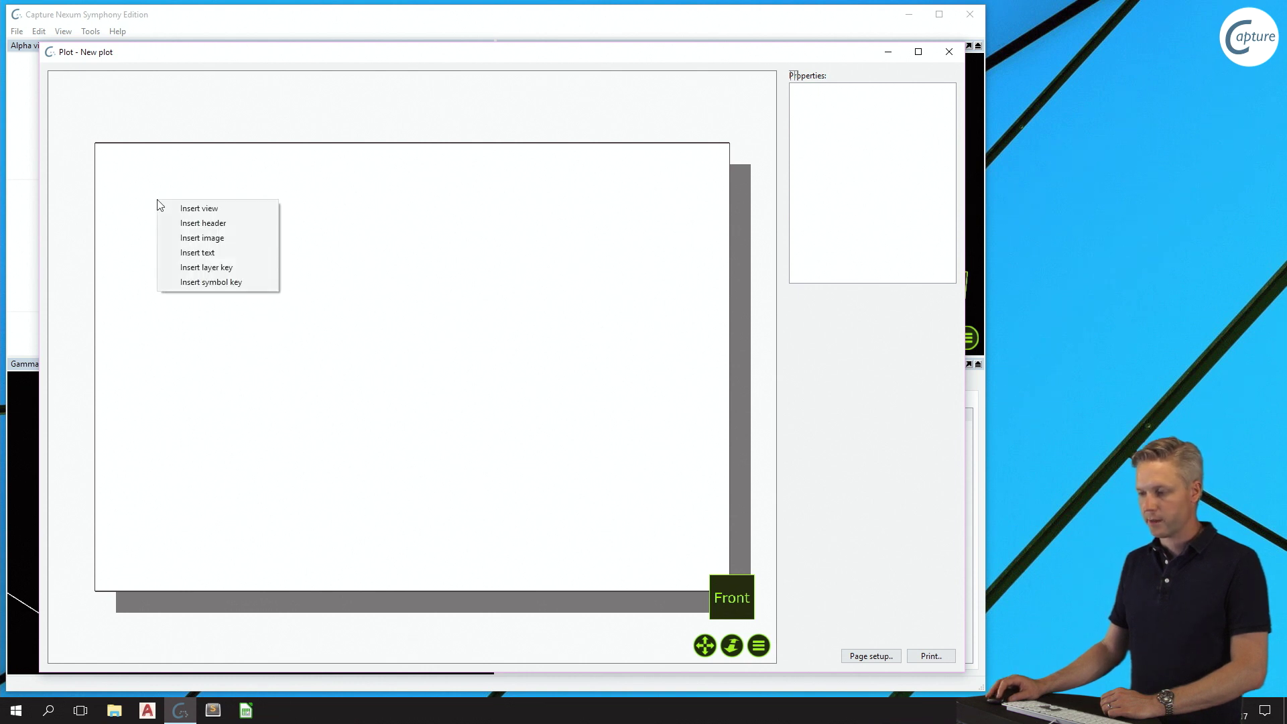
click(259, 208)
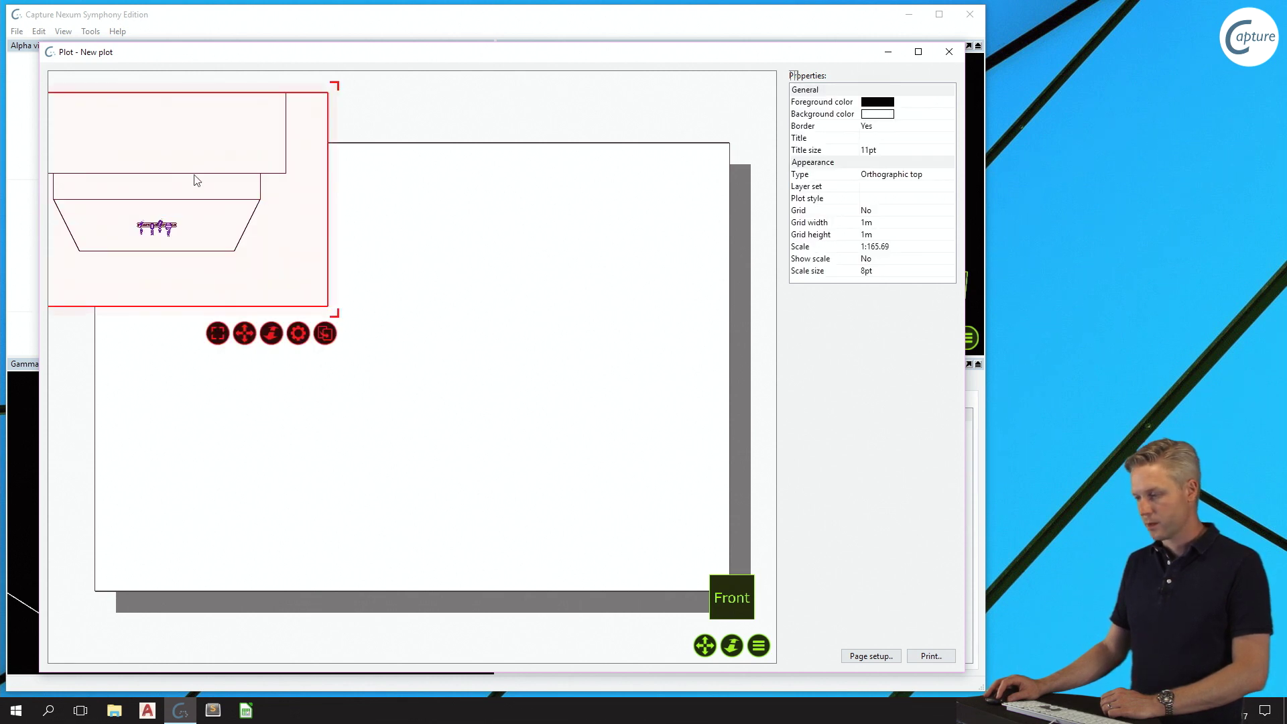
drag(195, 179, 338, 255)
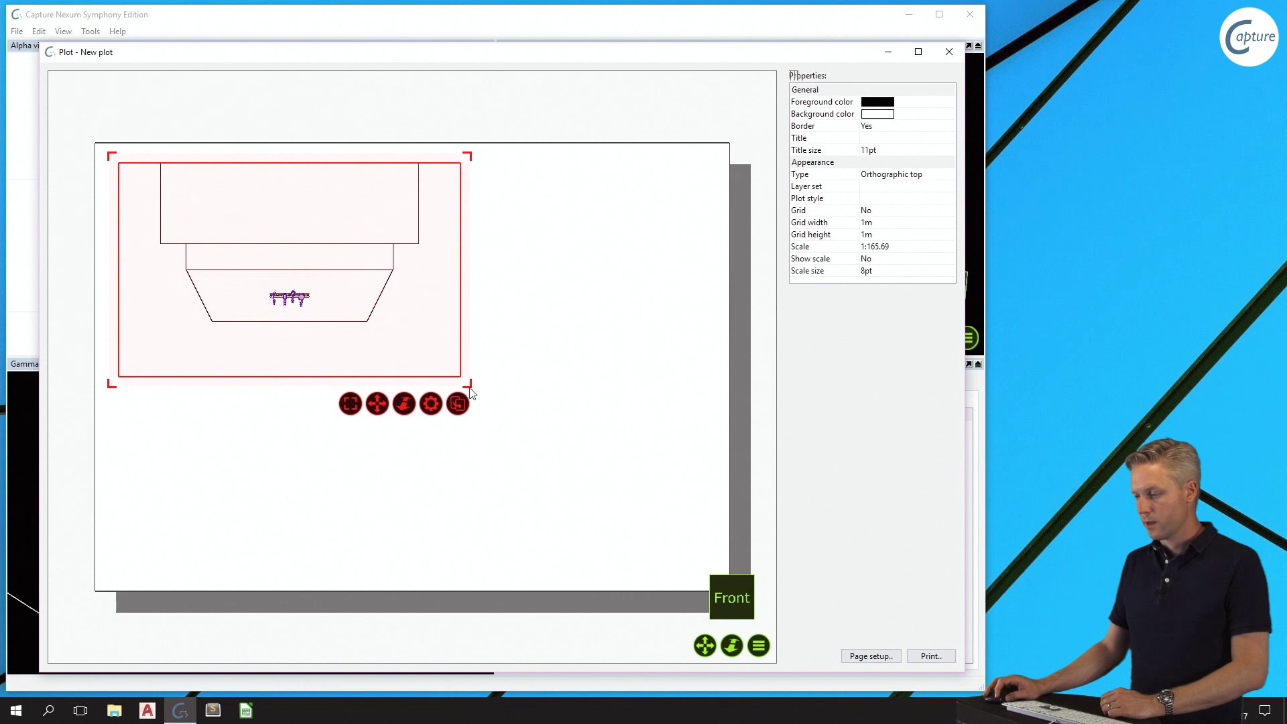
drag(471, 390, 594, 500)
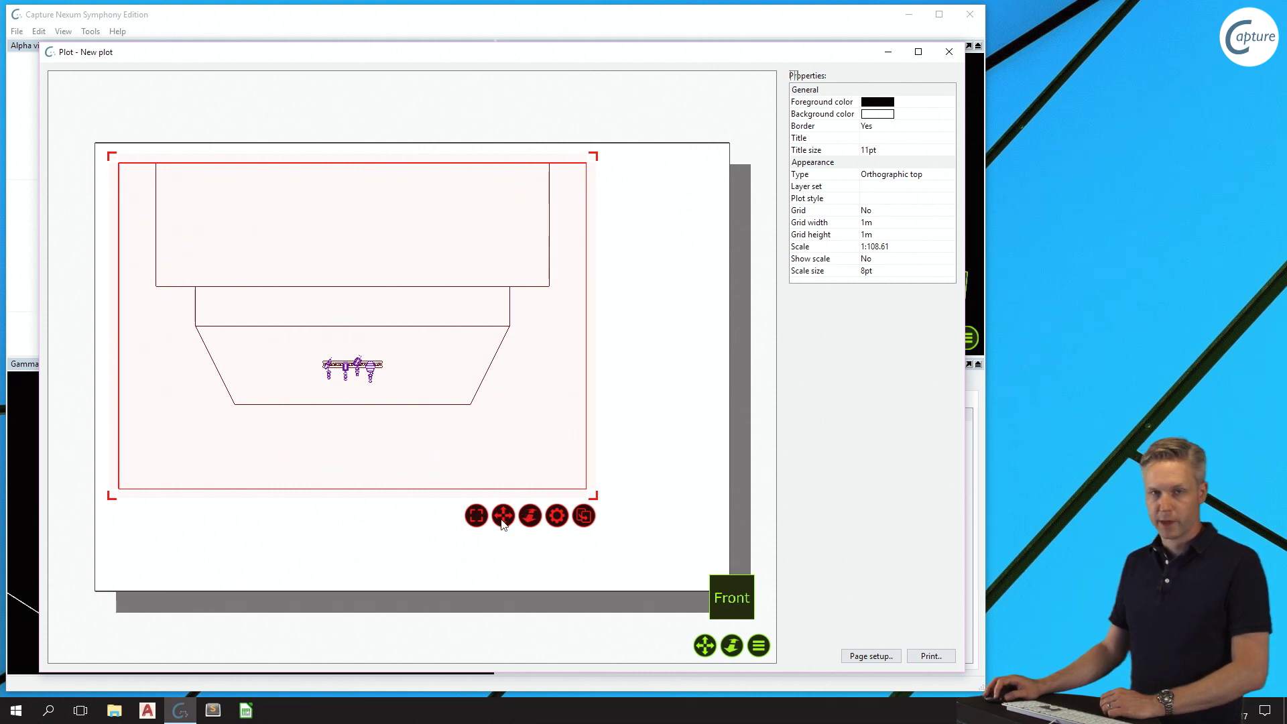
Zoom and pan so the truss and four fixtures fill the frame at about 1:16.29
drag(504, 522, 499, 487)
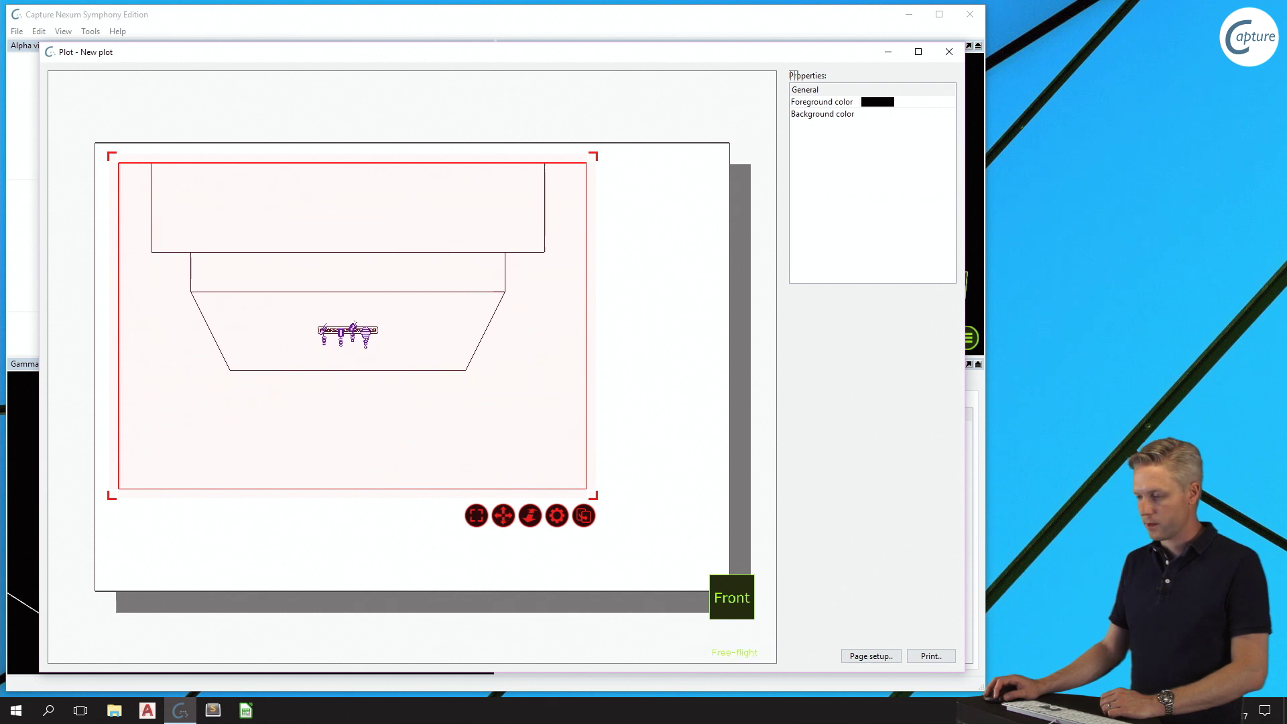
scroll(351, 325, up, 3)
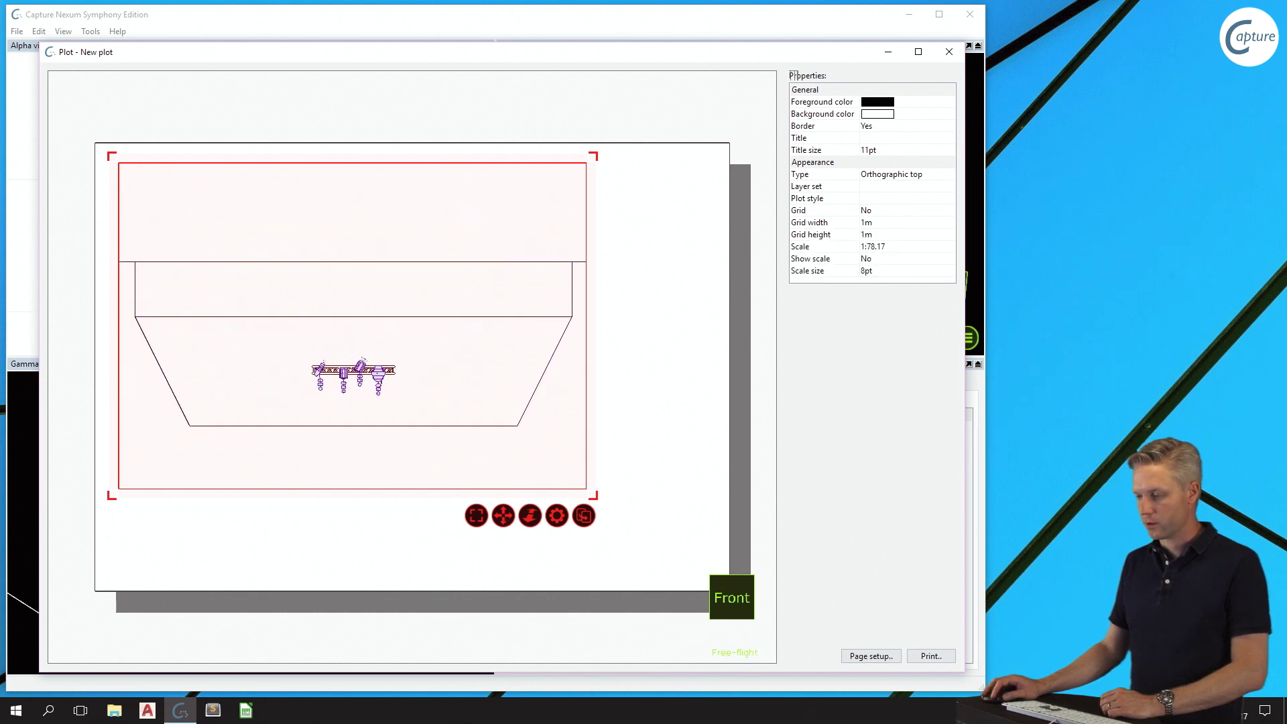
scroll(352, 327, up, 5)
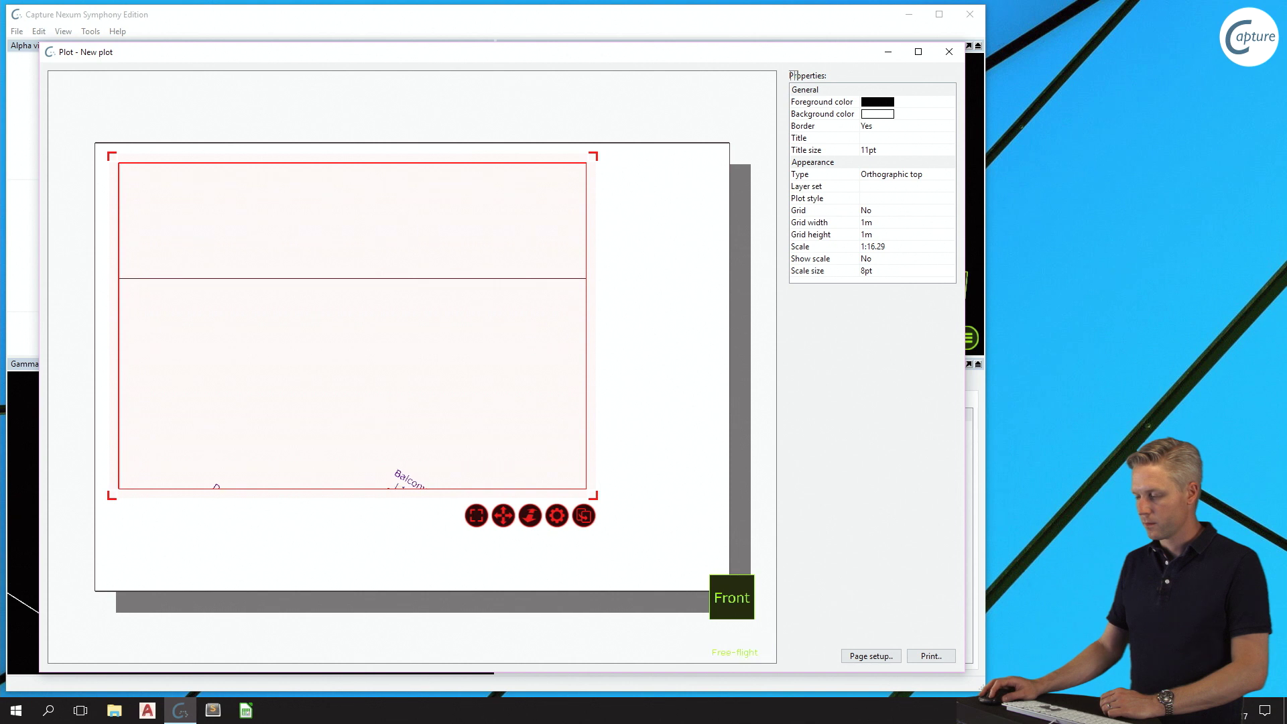
drag(352, 327, 360, 604)
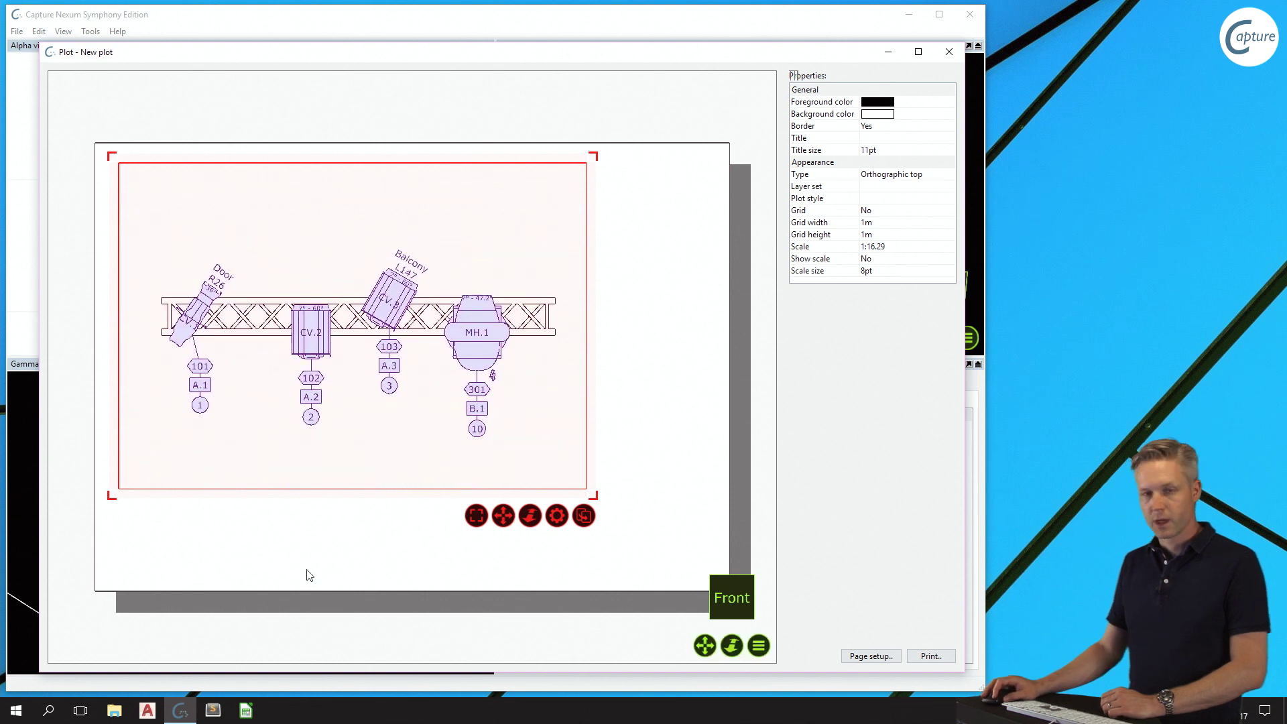
Insert a title-block header under the drawing frame, stretch it along the frame, and close the plot
right_click(257, 542)
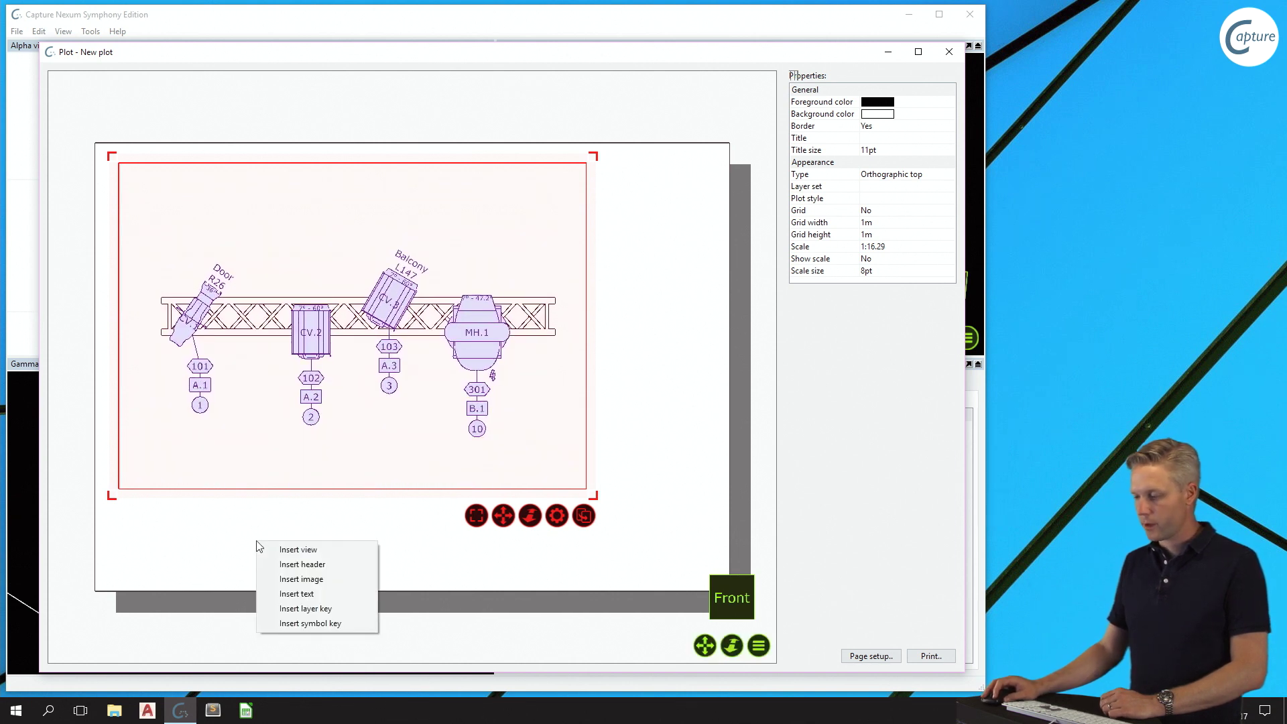
click(310, 566)
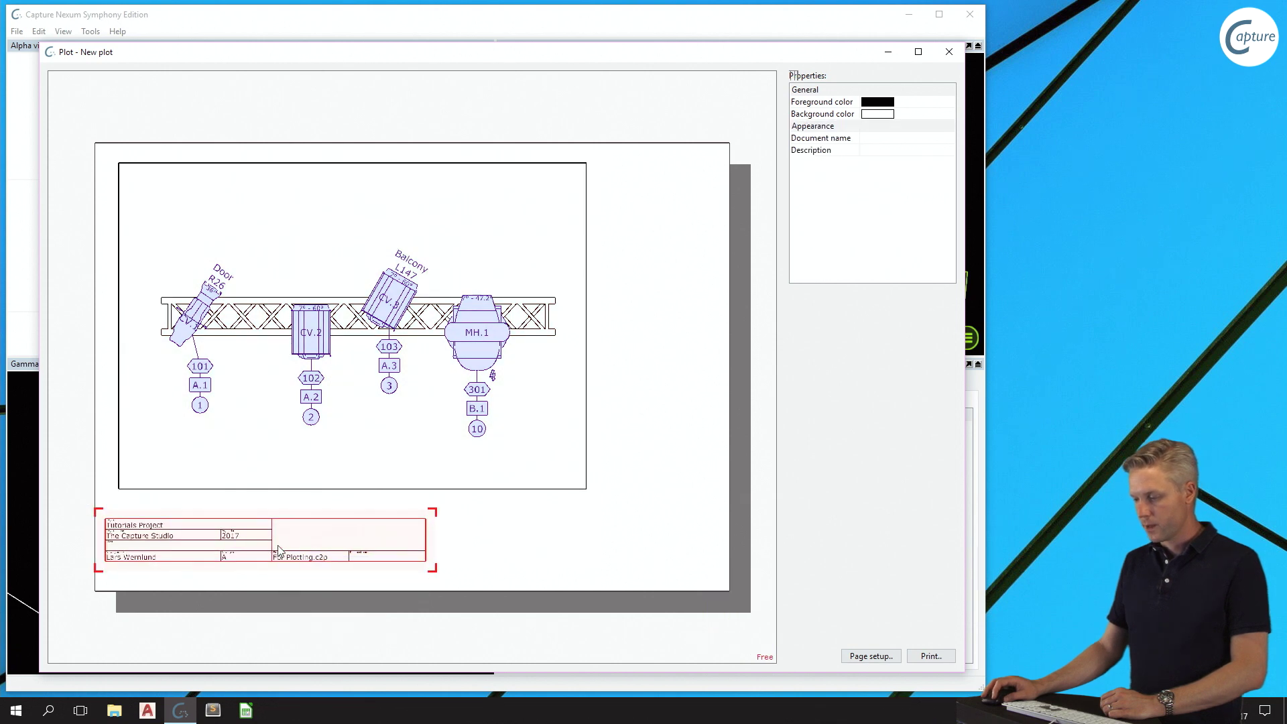
drag(279, 549, 297, 553)
drag(451, 517, 533, 501)
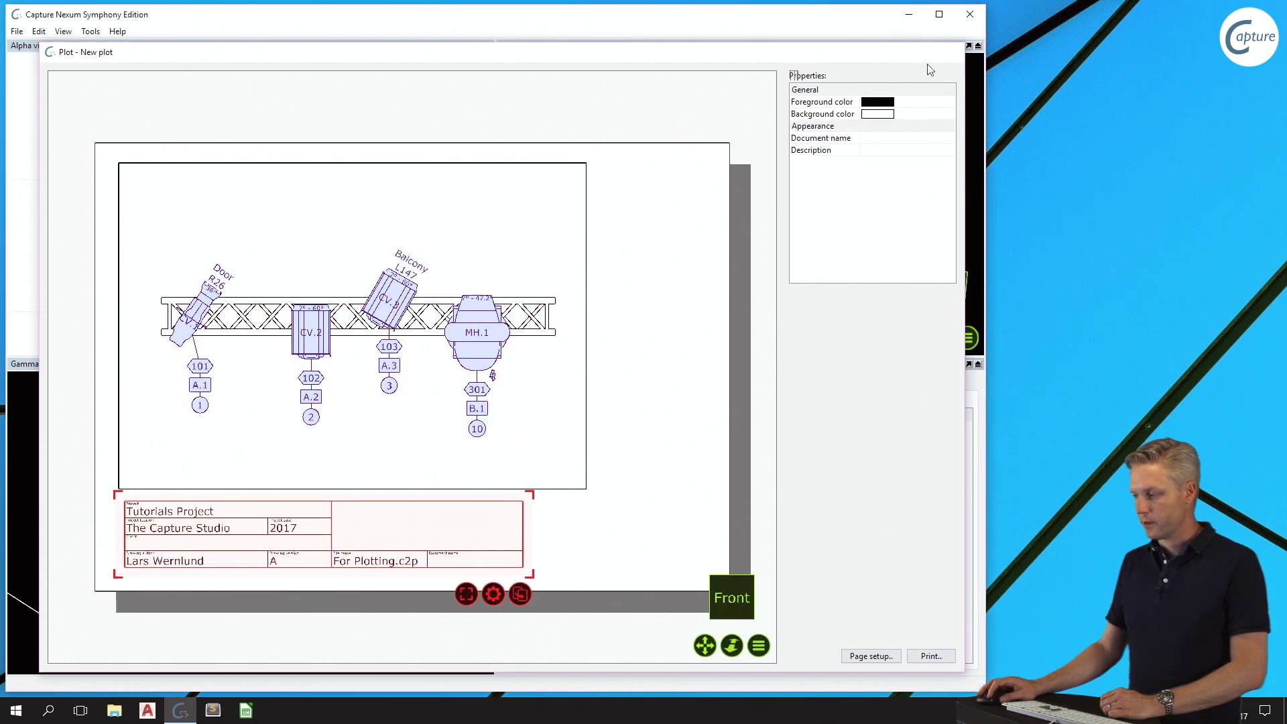
click(950, 52)
click(550, 416)
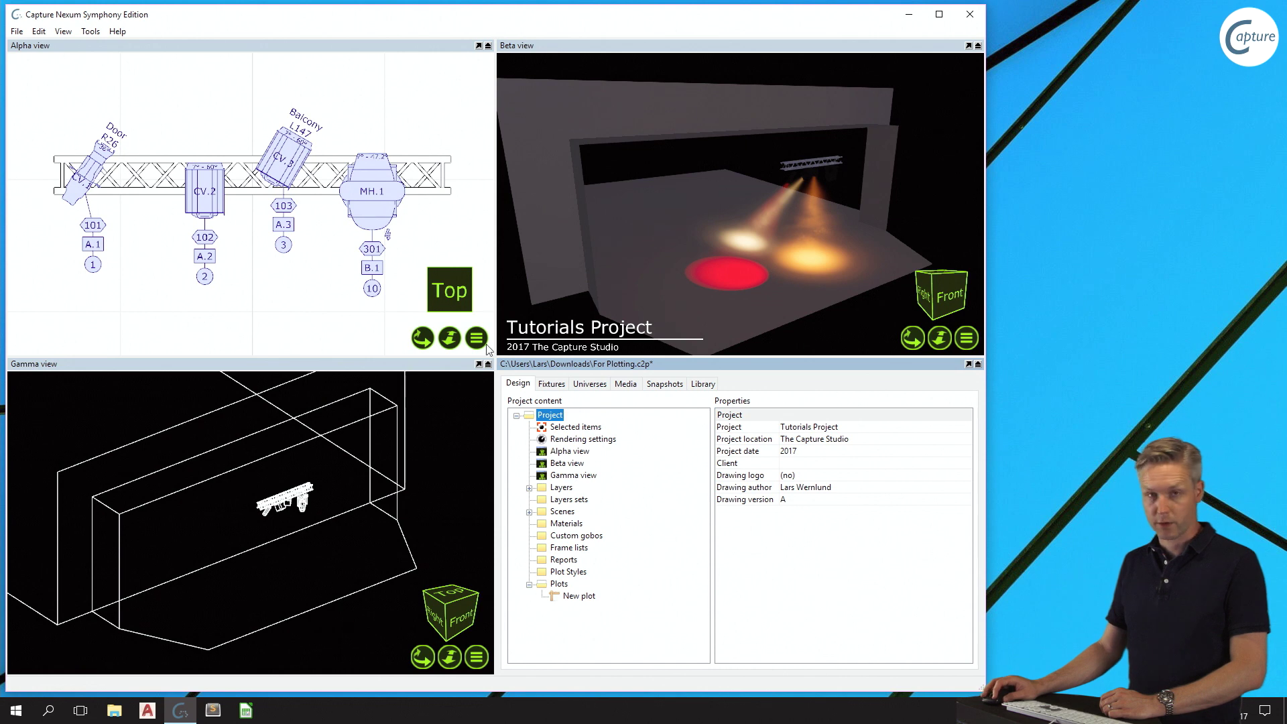
Reopen New plot, enlarge its window, and place a symbol key at the page's upper right
double_click(580, 596)
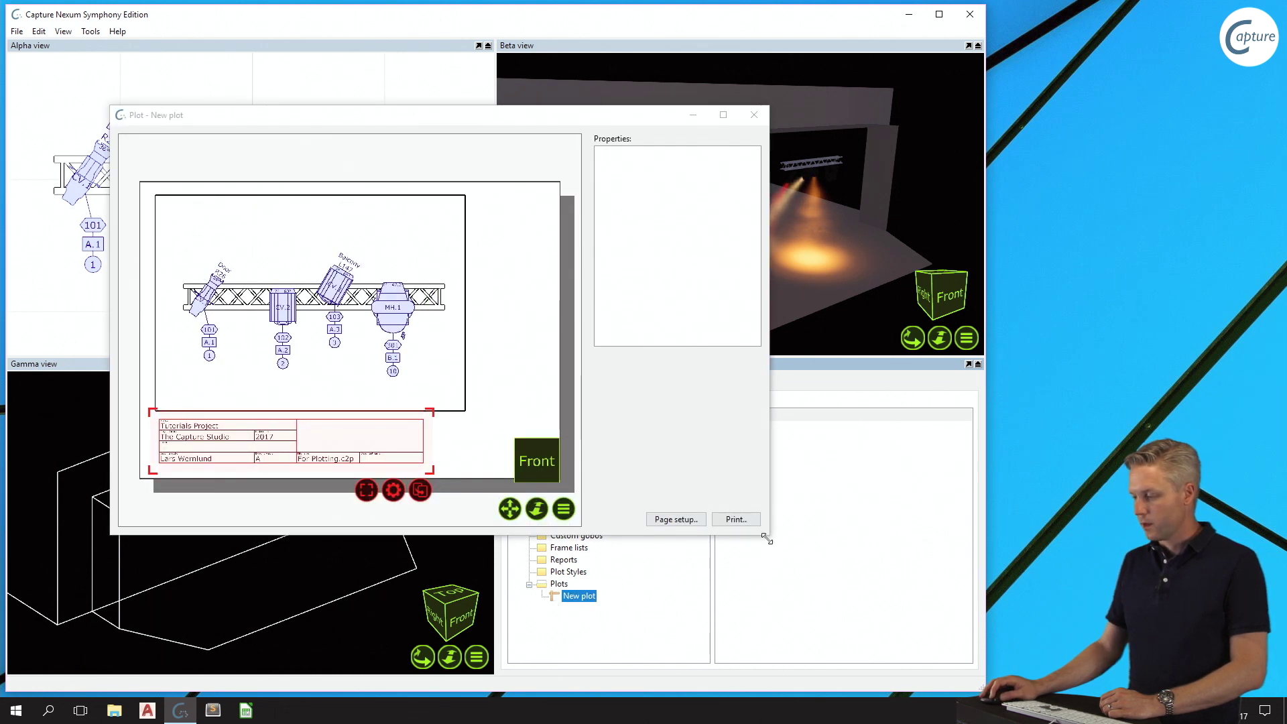
drag(767, 538, 941, 657)
right_click(607, 383)
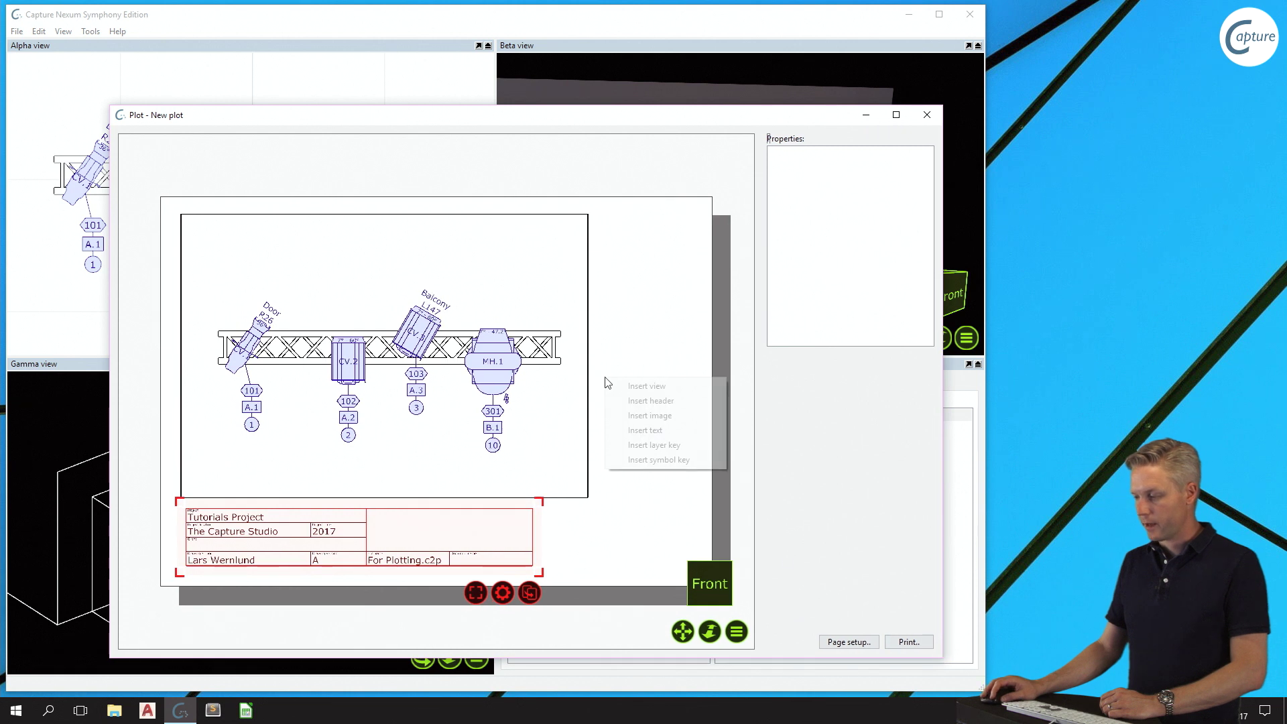
click(669, 459)
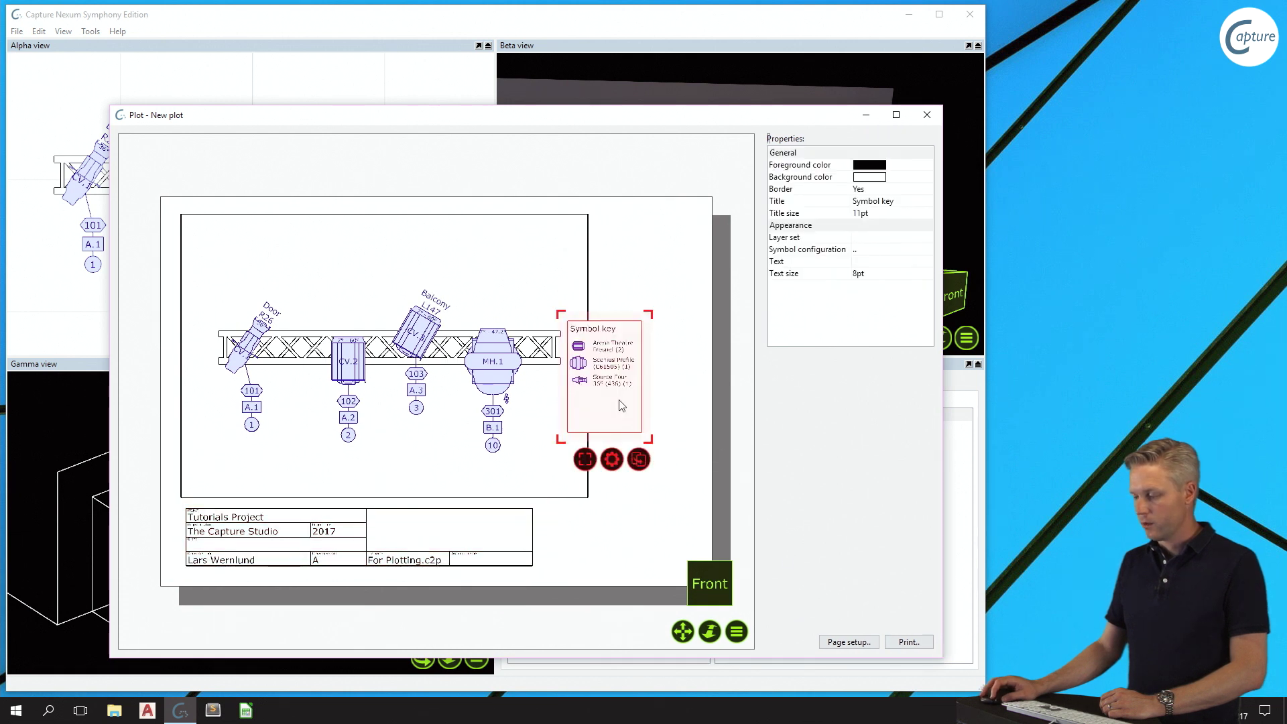
drag(621, 405, 635, 278)
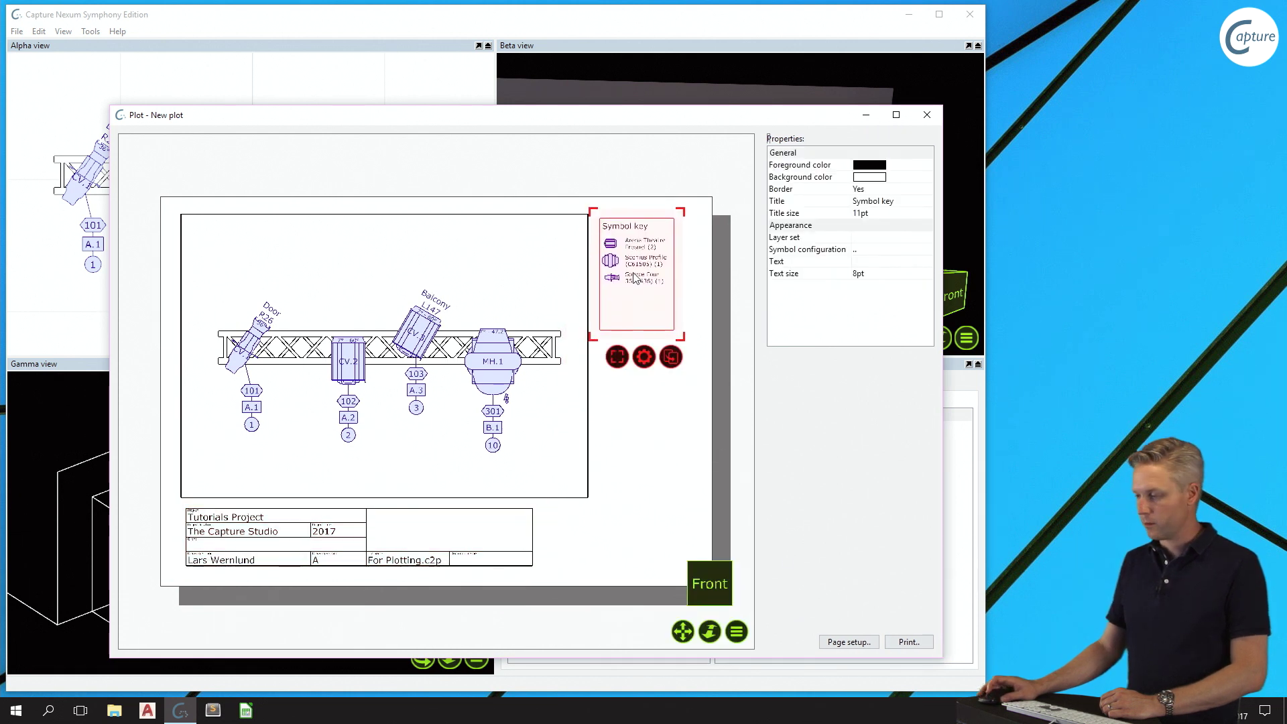
scroll(647, 260, up, 3)
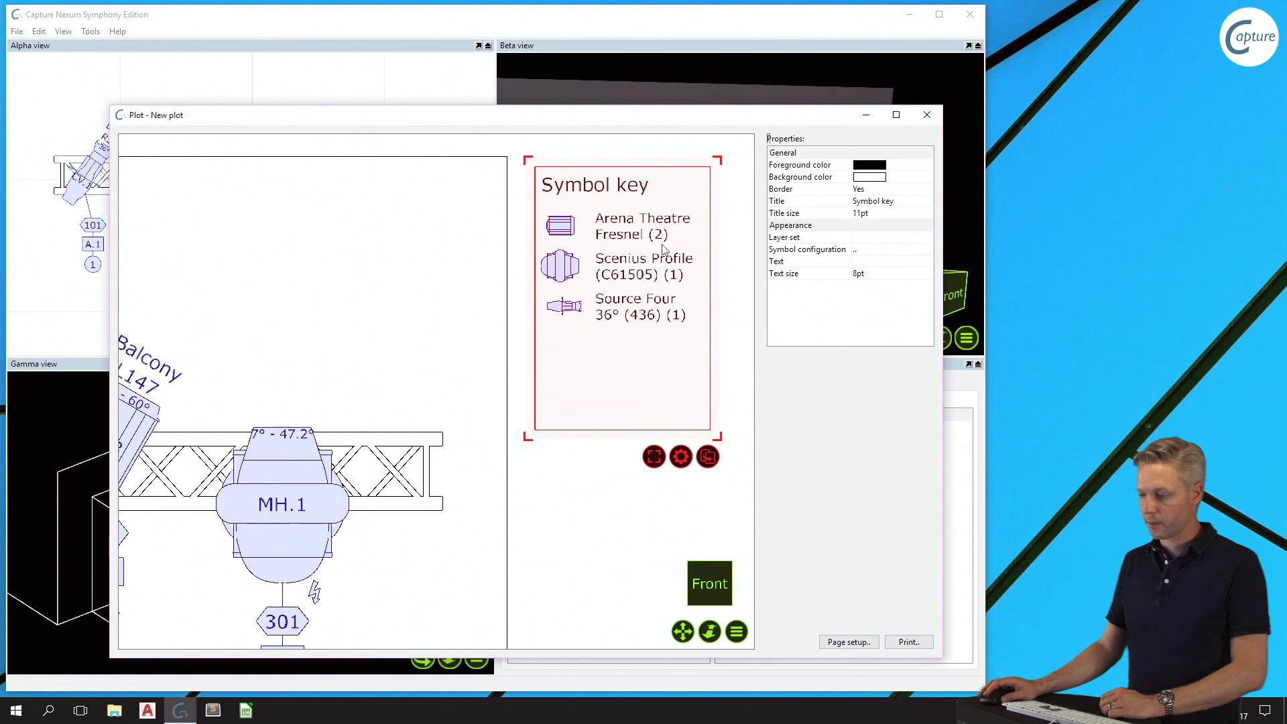
scroll(662, 250, down, 3)
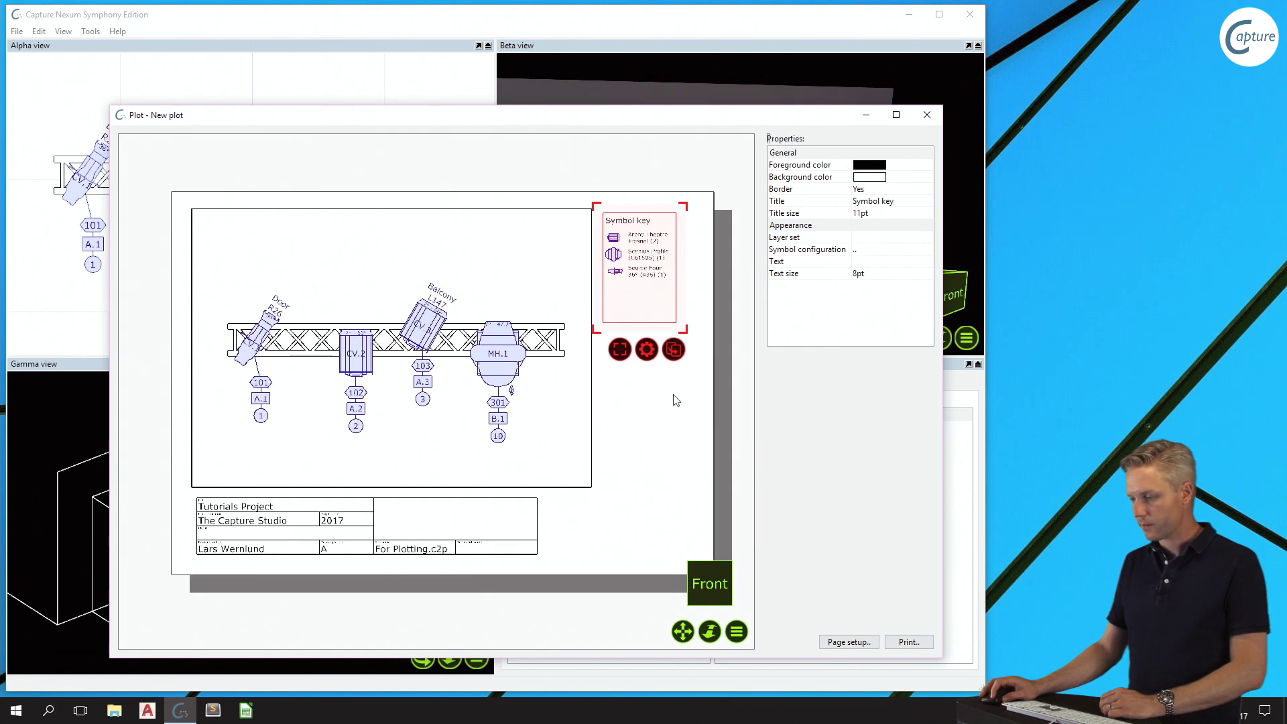
Select the truss drawing view and set its Scale property to 1:20
click(655, 424)
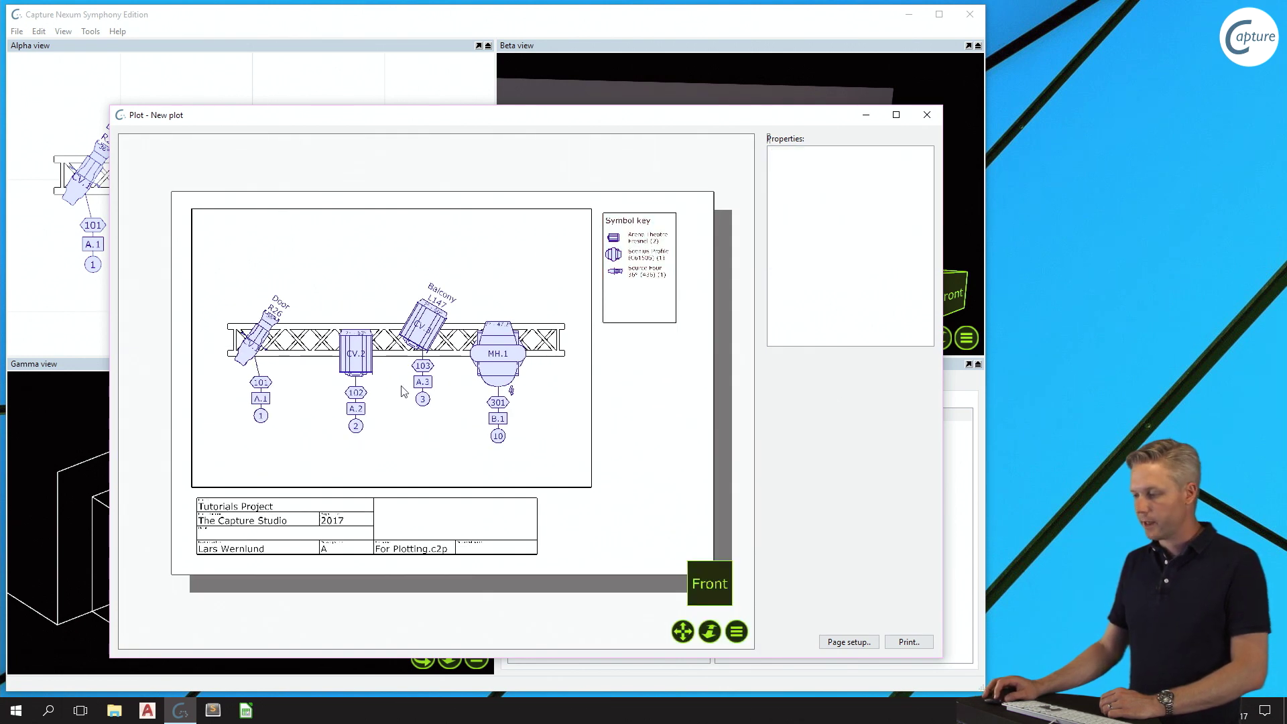
click(387, 402)
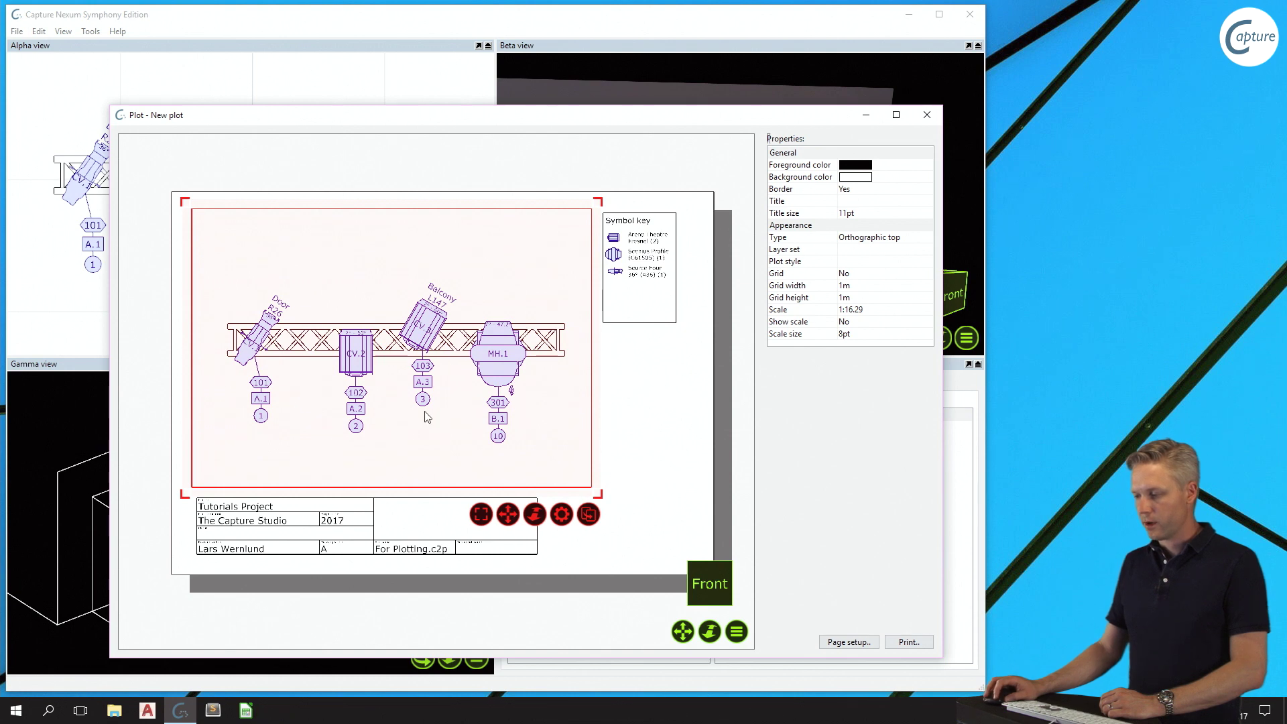
drag(532, 522, 537, 501)
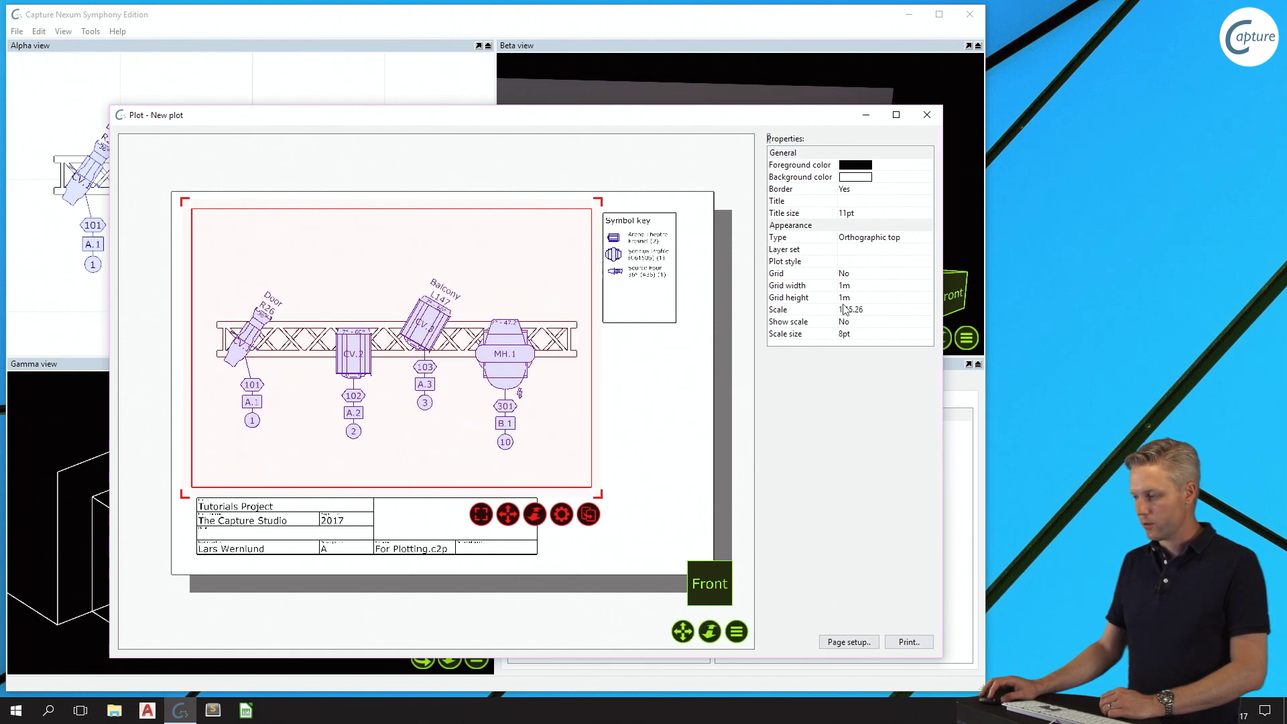
click(874, 312)
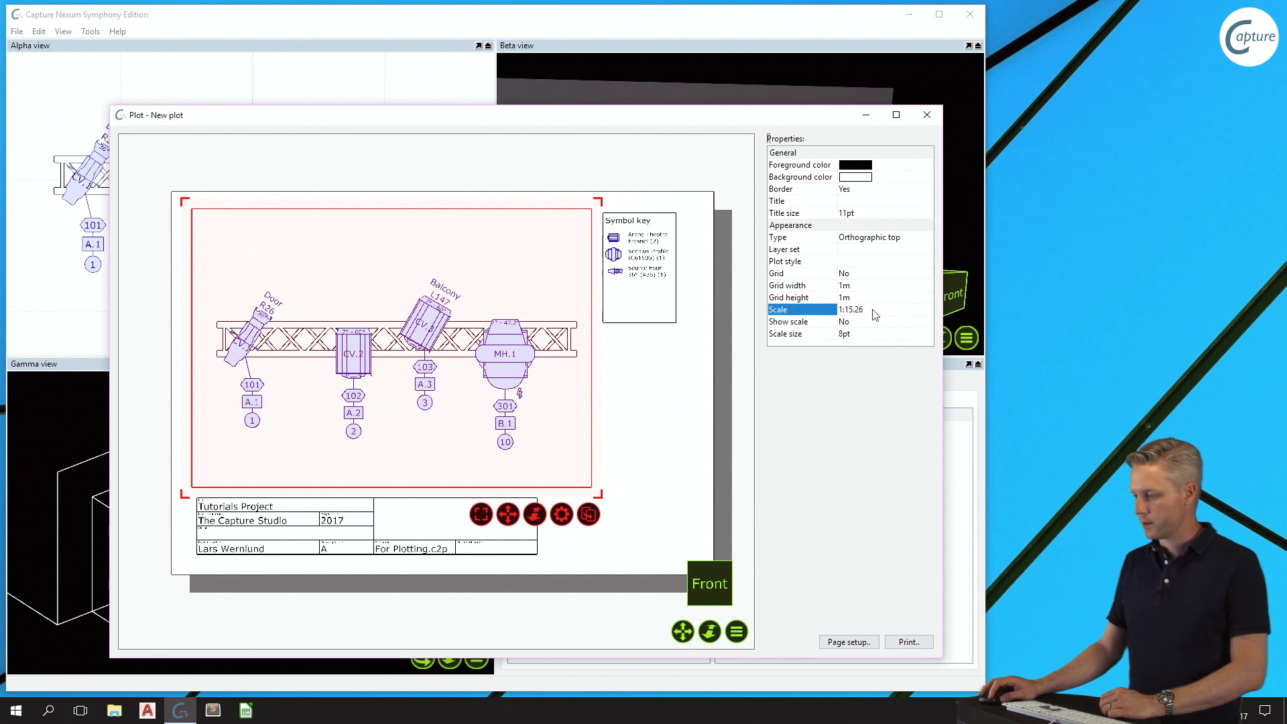
click(873, 310)
text(1:2)
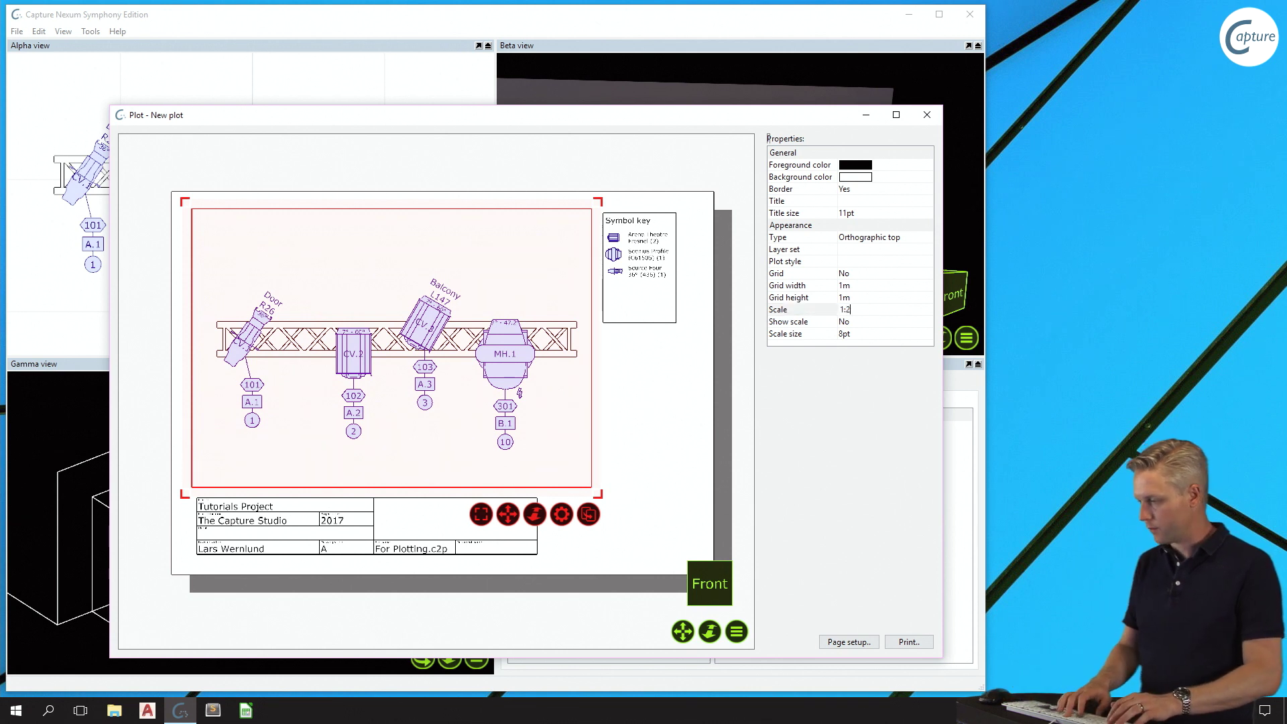
text(0)
key(Return)
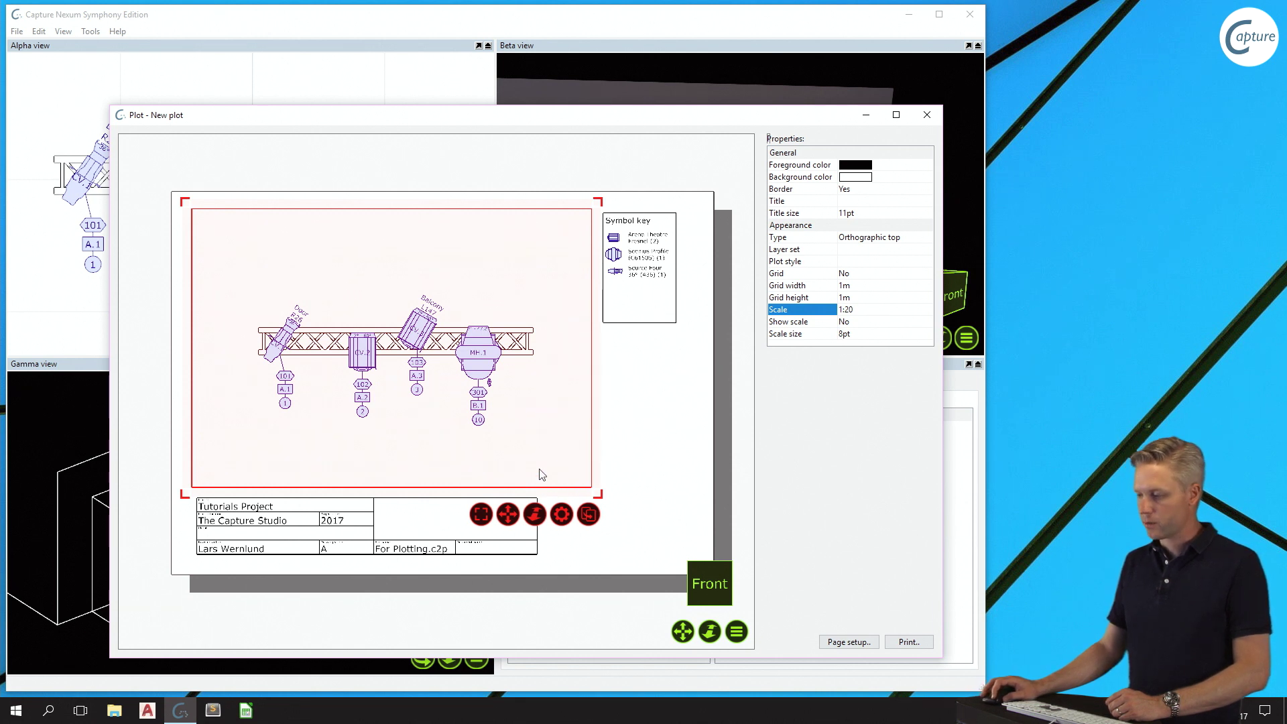
Set Show scale to Yes so the 1:20 label appears in the drawing frame
click(870, 323)
click(870, 323)
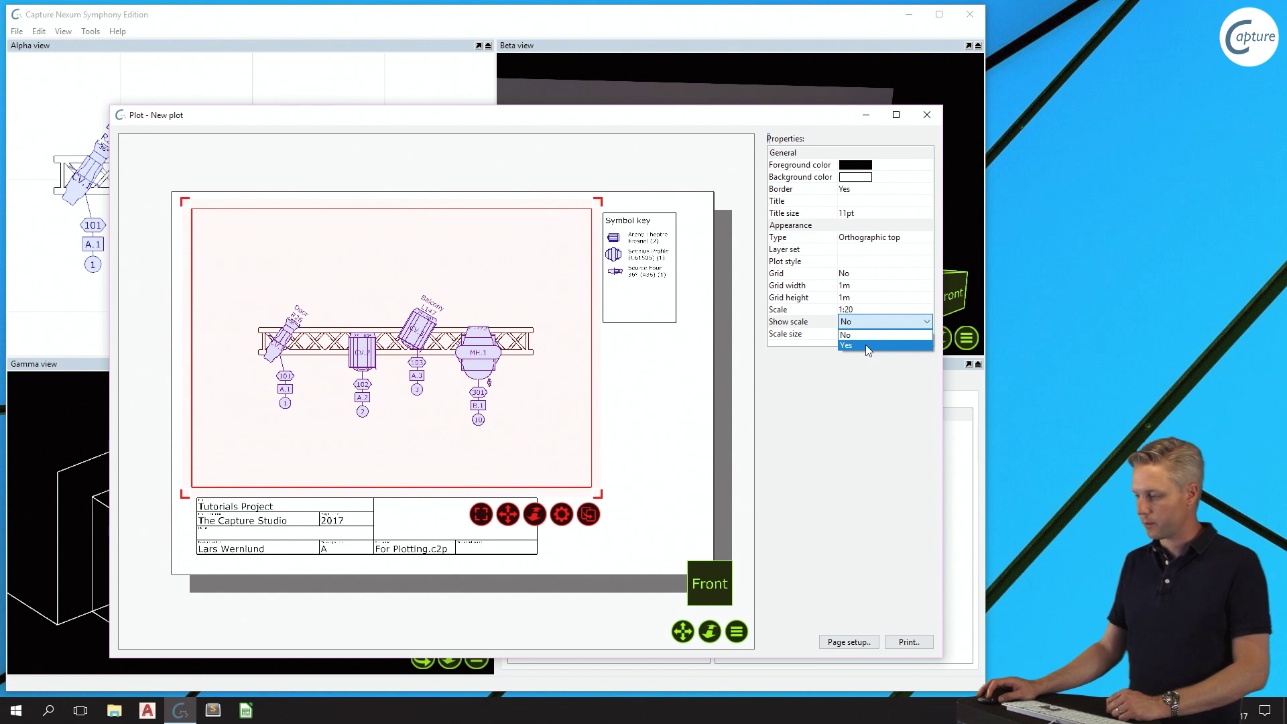
click(866, 345)
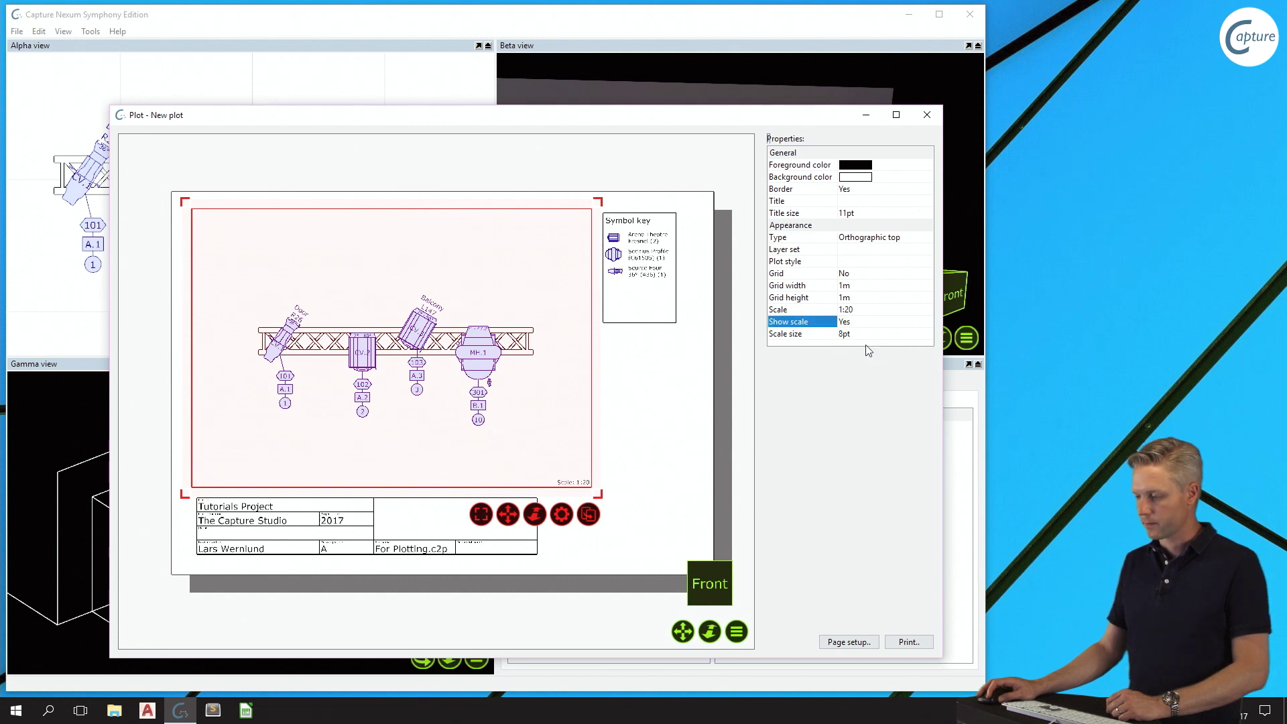
click(663, 431)
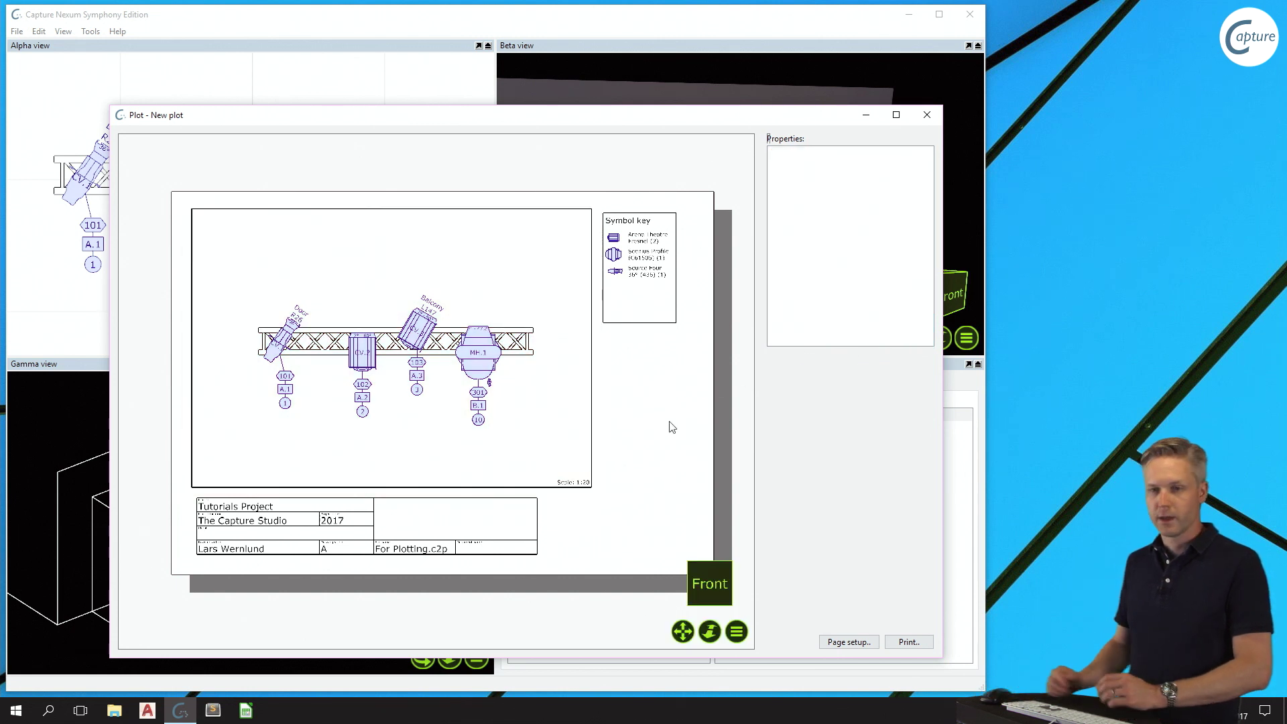